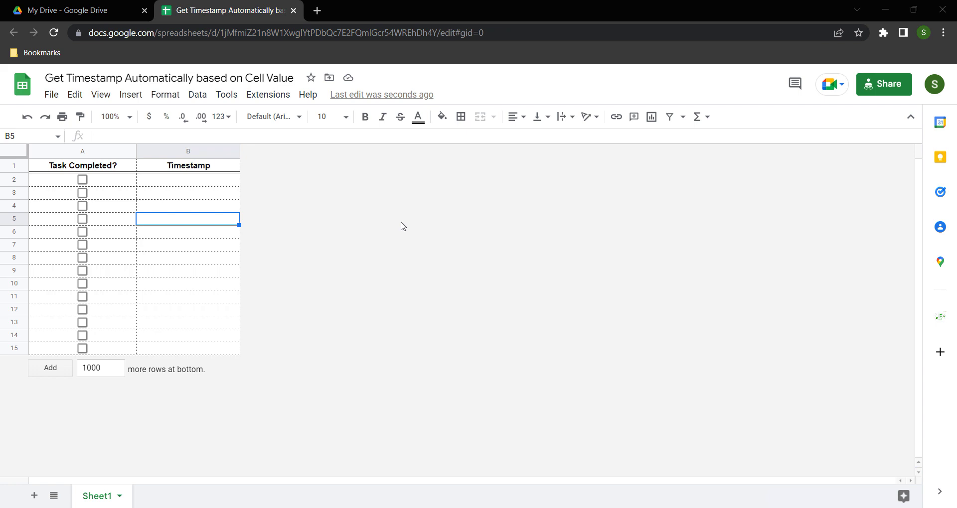
# Enter the formula =now() in cell B5 and select that cell
pyautogui.click(175, 259)
pyautogui.click(180, 219)
pyautogui.write('=now()')
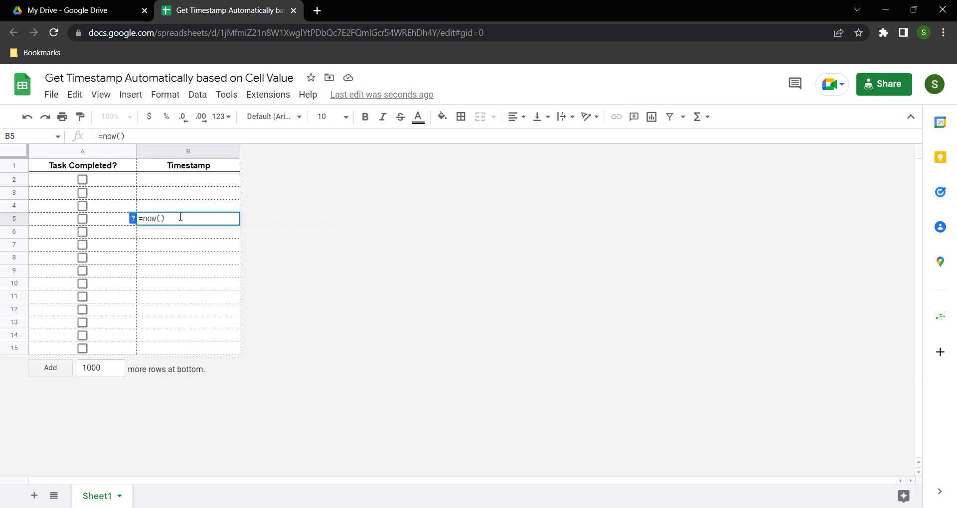
pyautogui.press('Return')
pyautogui.click(181, 220)
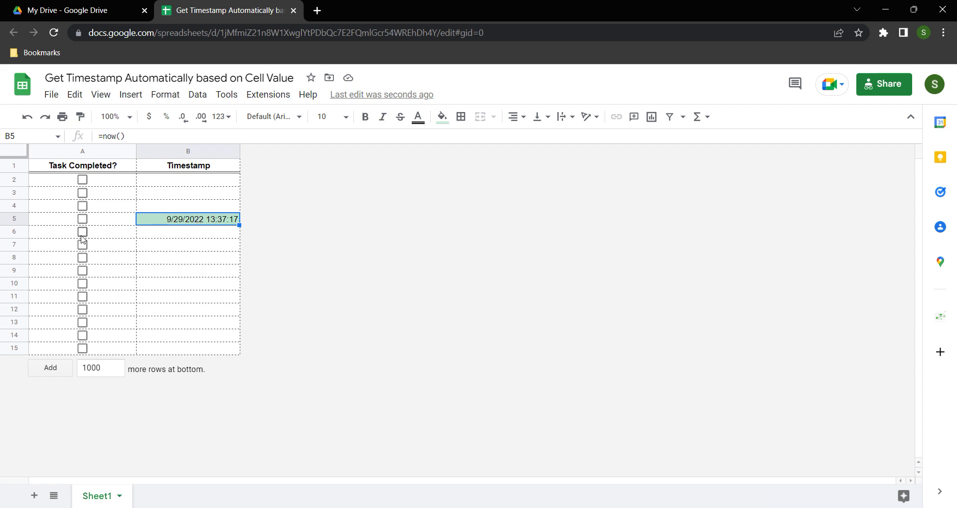
# Tick the checkboxes in rows 5, 6, 7, 8 and 10 to test how the B5 timestamp responds to edits
pyautogui.click(82, 232)
pyautogui.click(192, 249)
pyautogui.click(189, 220)
pyautogui.click(82, 219)
pyautogui.click(82, 245)
pyautogui.click(82, 257)
pyautogui.click(82, 284)
pyautogui.click(162, 220)
pyautogui.click(176, 257)
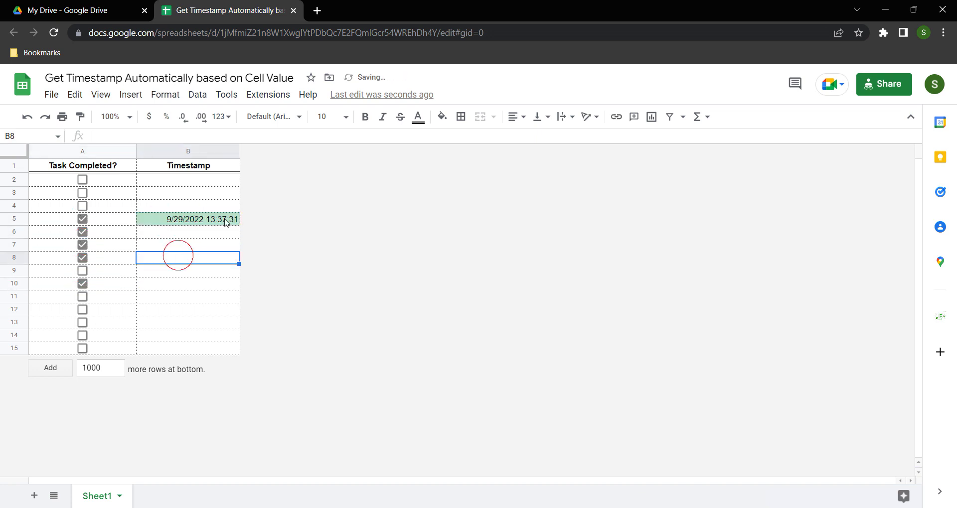
# Tick the checkboxes in rows 9 and 11 as further recalculation tests, and select the timestamp in B5
pyautogui.click(82, 270)
pyautogui.click(175, 246)
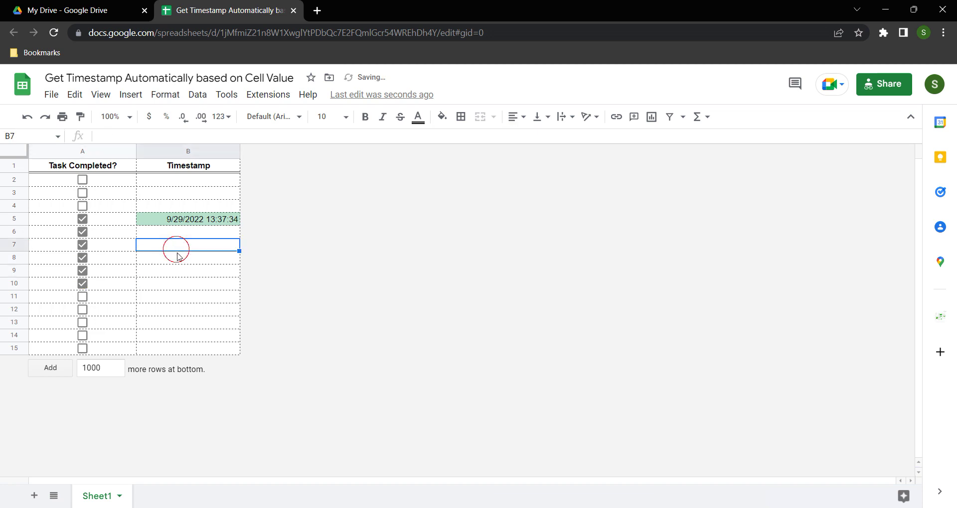
pyautogui.click(83, 296)
pyautogui.click(201, 237)
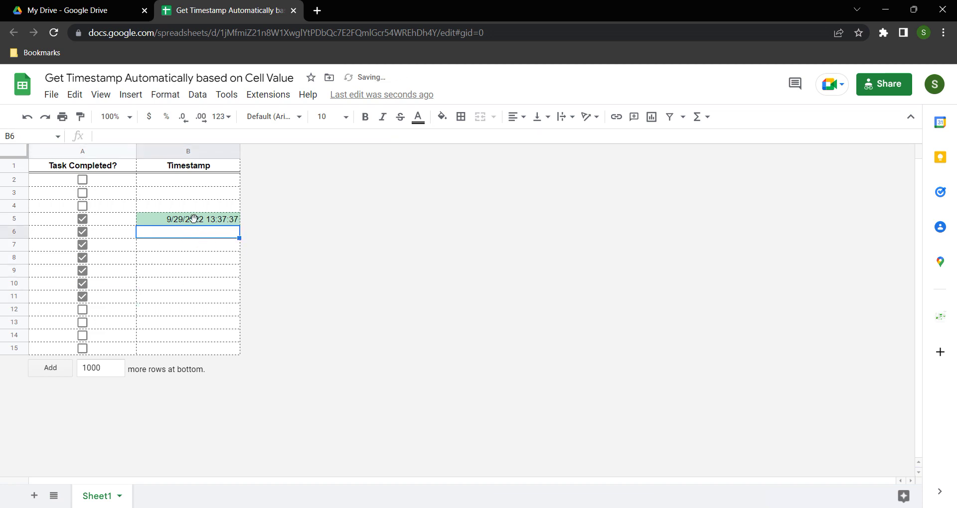
pyautogui.press('Up')
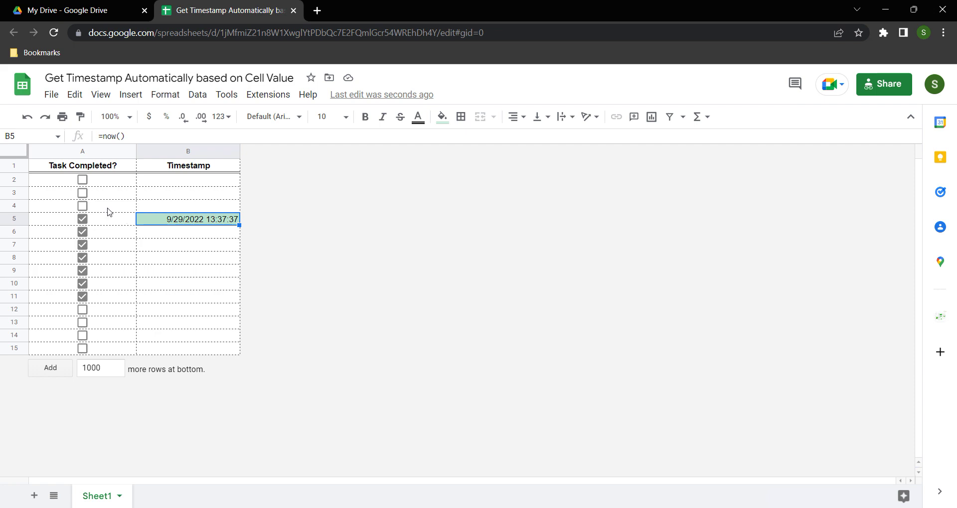
# Tick the checkbox in A2 to record a timestamp in B2
pyautogui.click(83, 179)
pyautogui.click(196, 204)
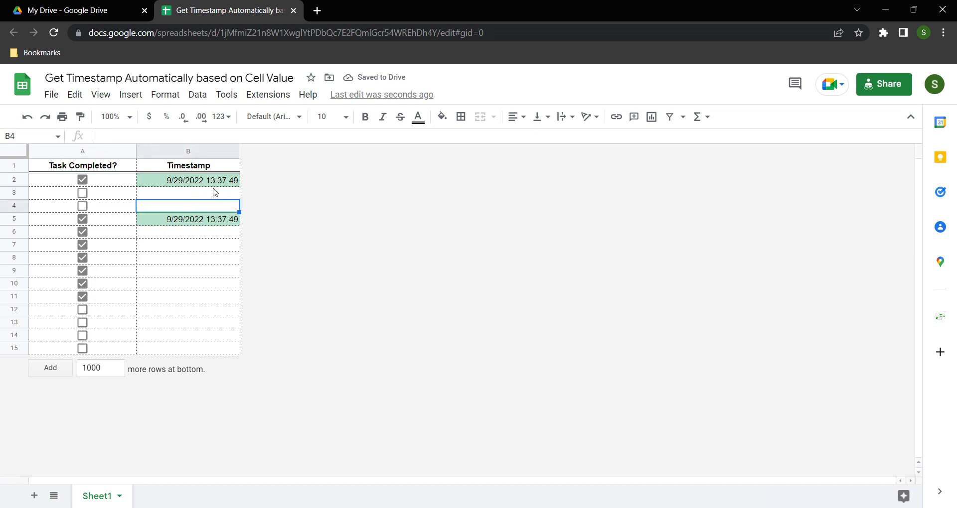
pyautogui.click(159, 247)
# Tick the checkboxes in rows 4, 12, 13 and 14, and untick those in rows 6, 7, 9, 10 and 11
pyautogui.click(82, 206)
pyautogui.click(83, 258)
pyautogui.click(83, 284)
pyautogui.click(83, 296)
pyautogui.click(82, 310)
pyautogui.click(83, 323)
pyautogui.click(82, 335)
pyautogui.click(83, 284)
pyautogui.click(82, 232)
pyautogui.click(82, 245)
pyautogui.click(83, 257)
pyautogui.click(83, 271)
pyautogui.click(82, 284)
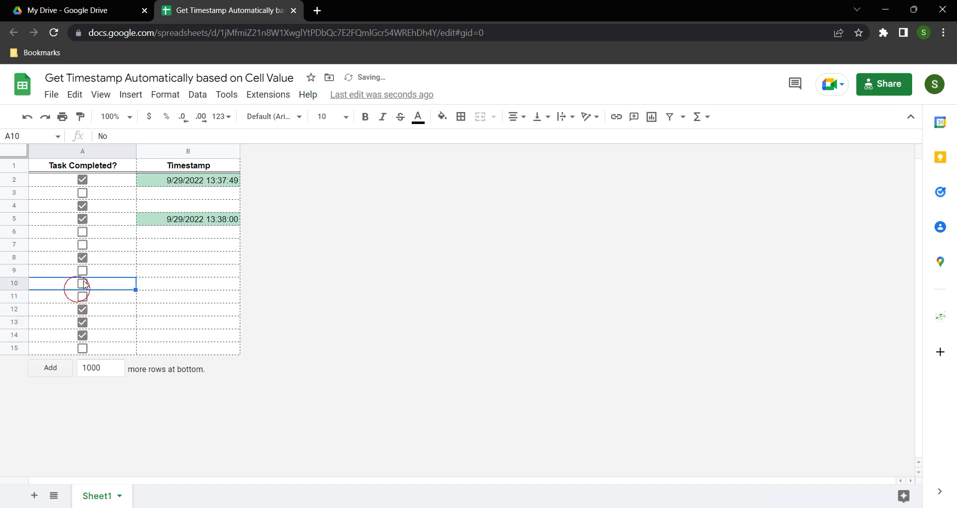
# Tick the checkboxes in rows 6, 7, 9, 10 and 11 again, and inspect the B5 timestamp
pyautogui.click(82, 231)
pyautogui.click(83, 244)
pyautogui.click(82, 271)
pyautogui.click(82, 284)
pyautogui.click(83, 297)
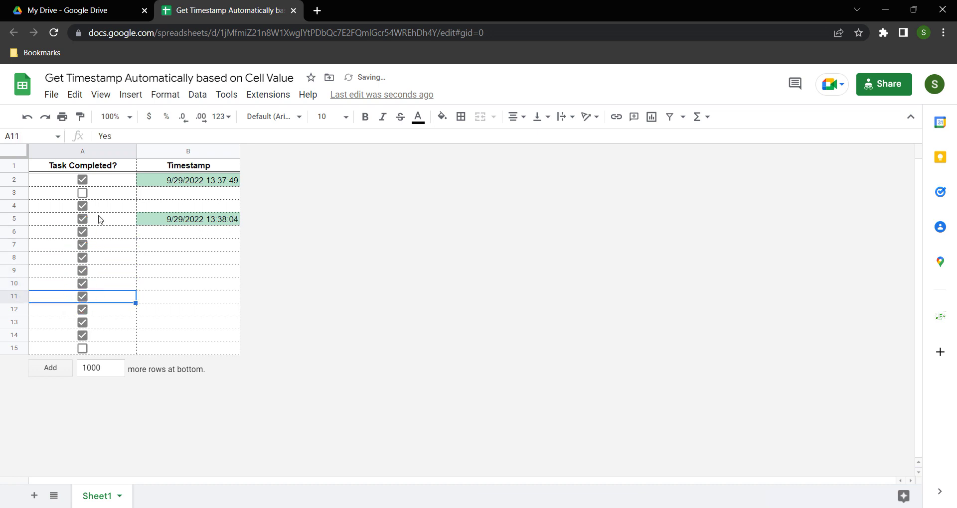
pyautogui.click(177, 233)
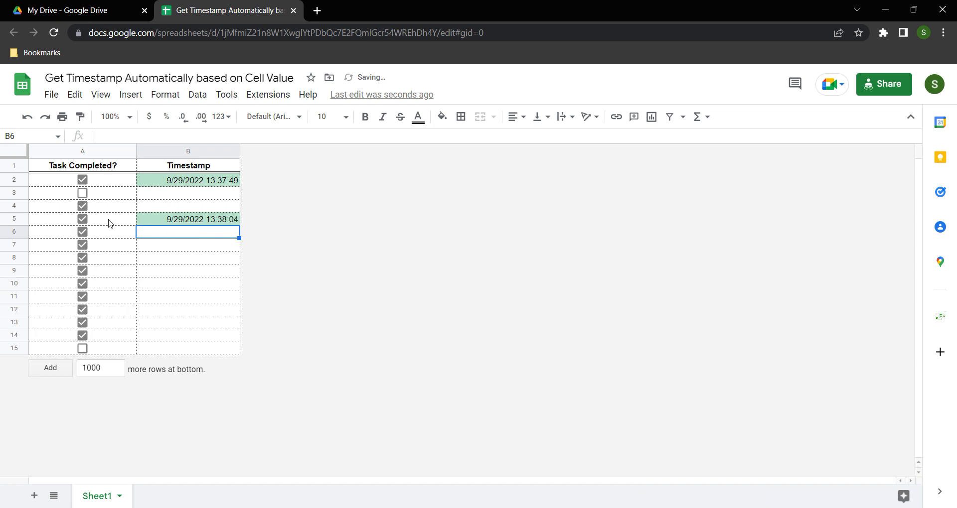
pyautogui.click(169, 219)
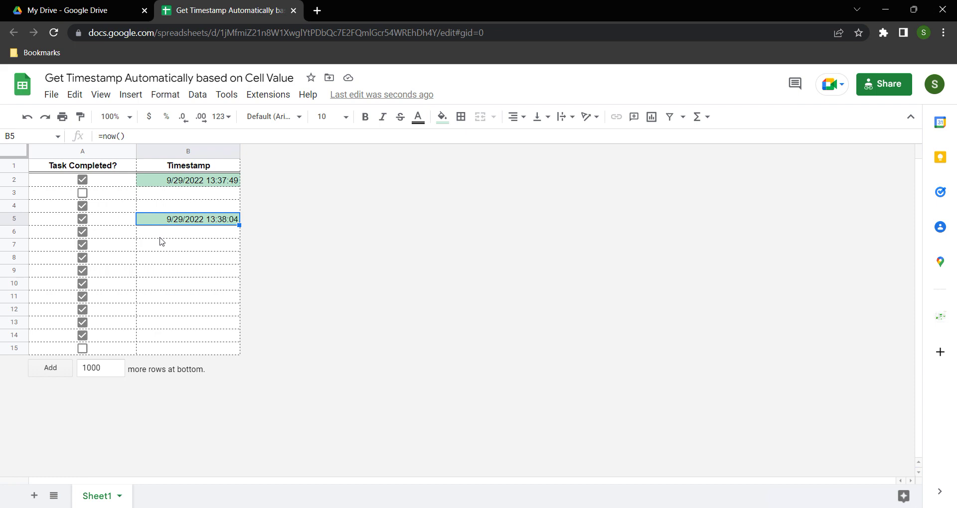
pyautogui.click(114, 221)
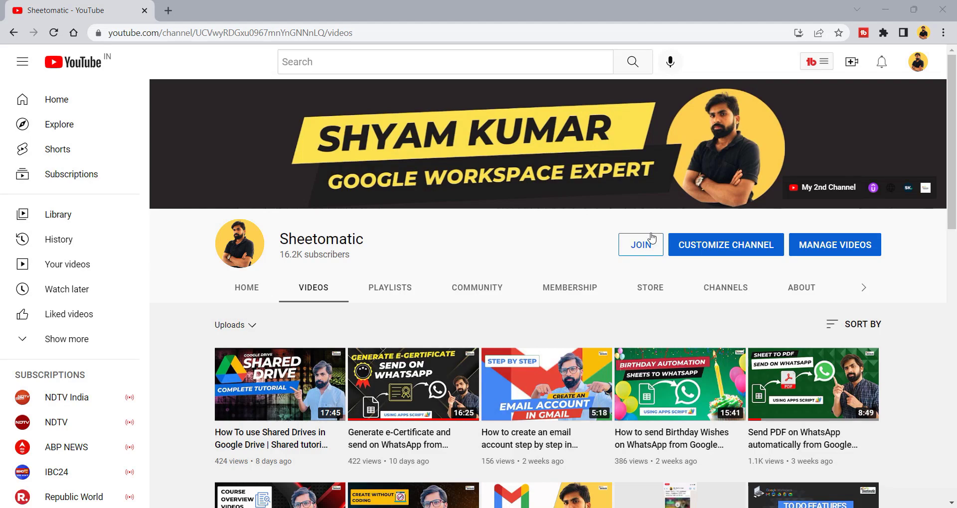
# Switch to YouTube and look through the uploaded videos on the Sheetomatic channel
pyautogui.scroll(-6, 652, 238)
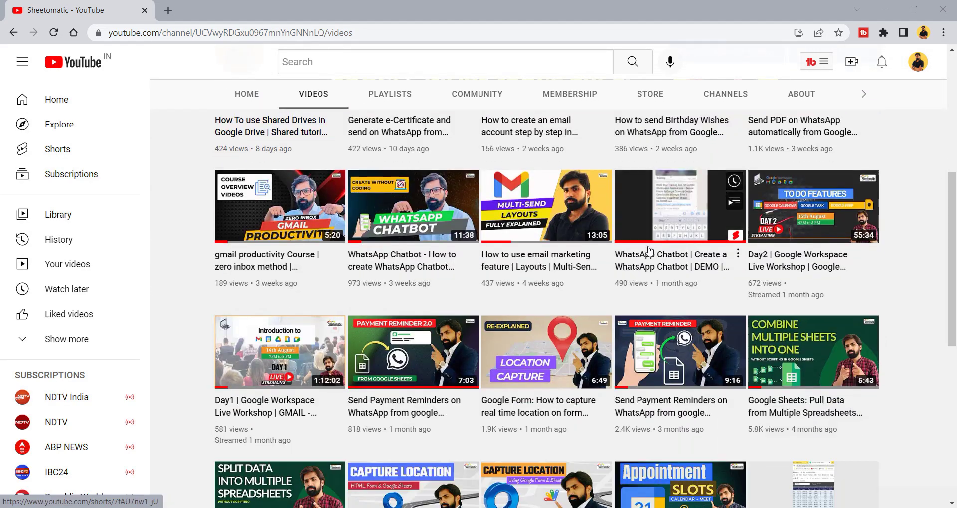
pyautogui.scroll(-8, 650, 240)
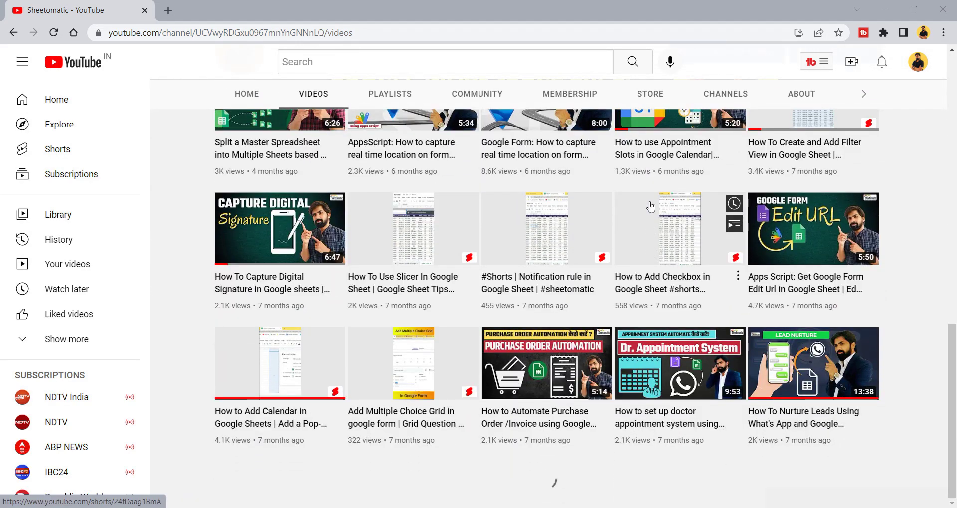
pyautogui.scroll(-15, 650, 206)
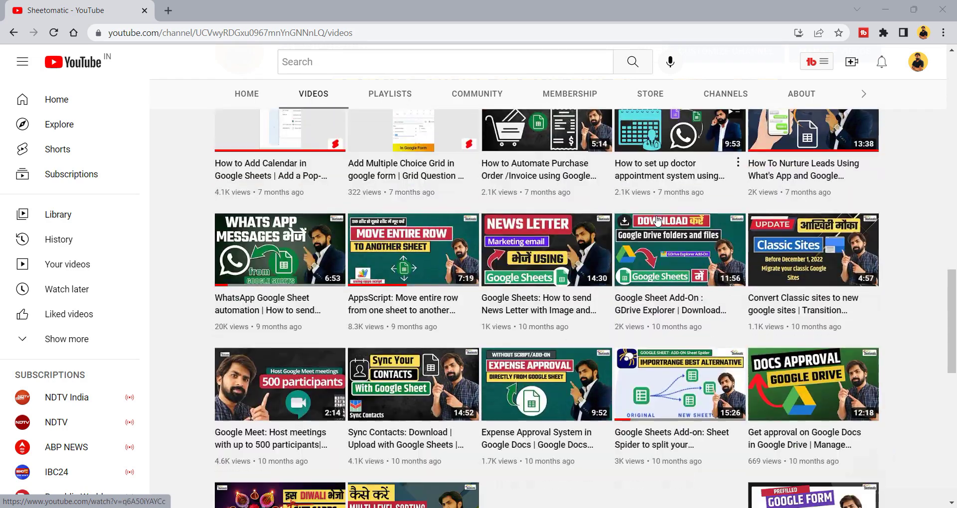
pyautogui.scroll(-3, 658, 222)
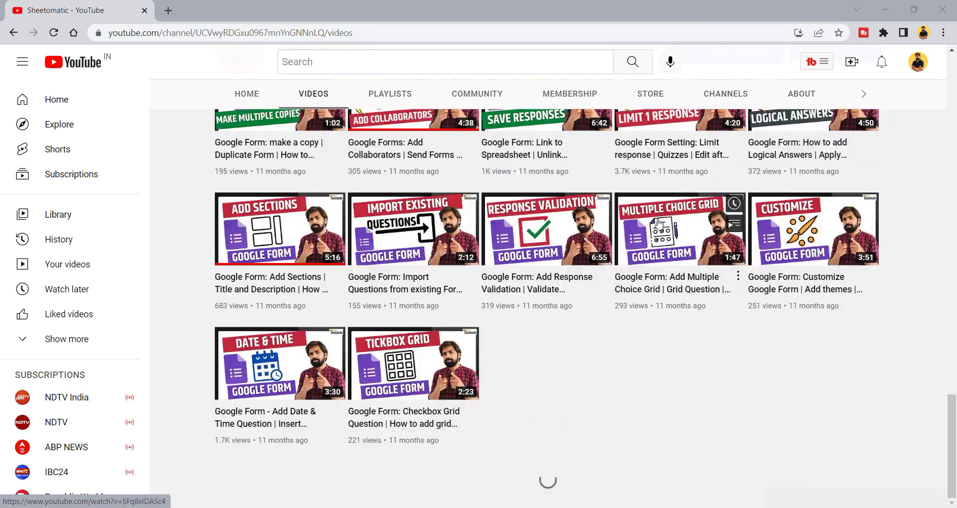
pyautogui.scroll(-8, 612, 224)
pyautogui.scroll(-9, 612, 225)
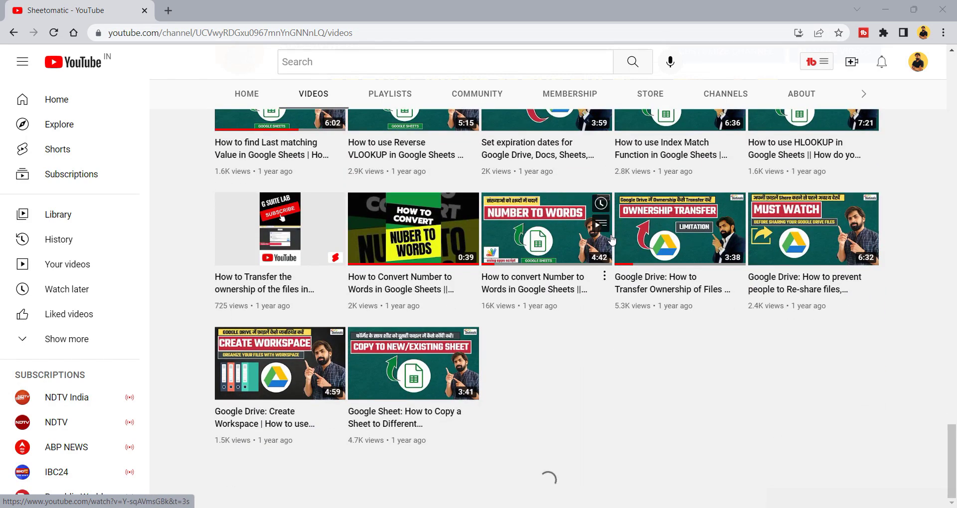
pyautogui.scroll(-11, 612, 239)
pyautogui.scroll(-6, 612, 242)
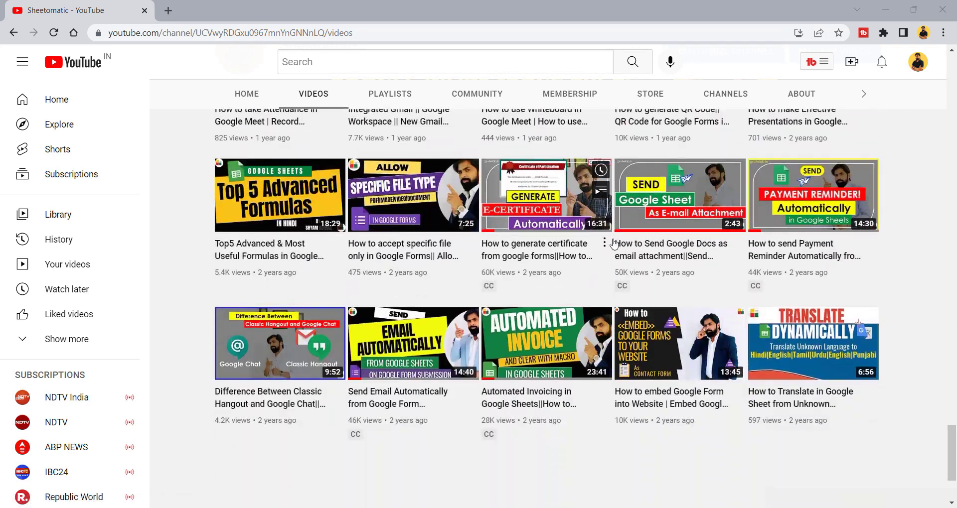
pyautogui.scroll(-3, 613, 243)
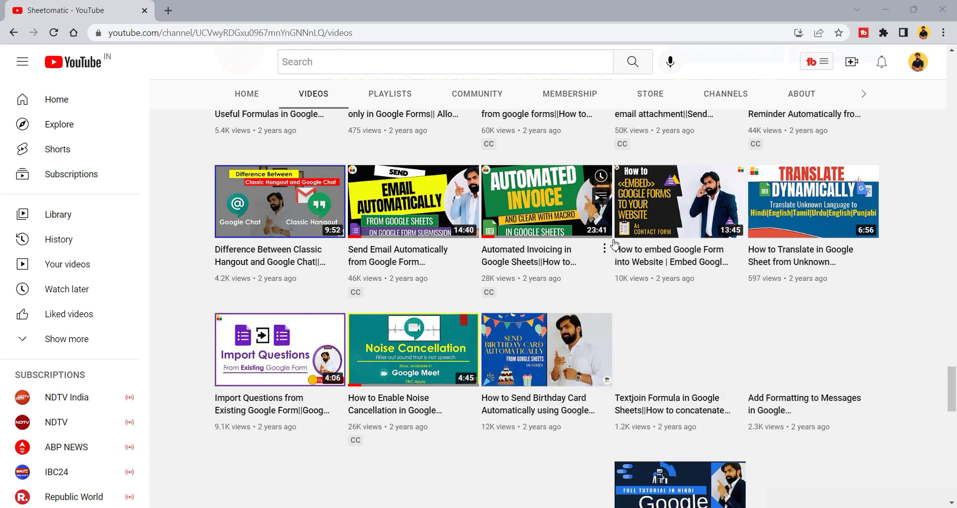
pyautogui.scroll(-9, 614, 245)
pyautogui.scroll(-7, 616, 246)
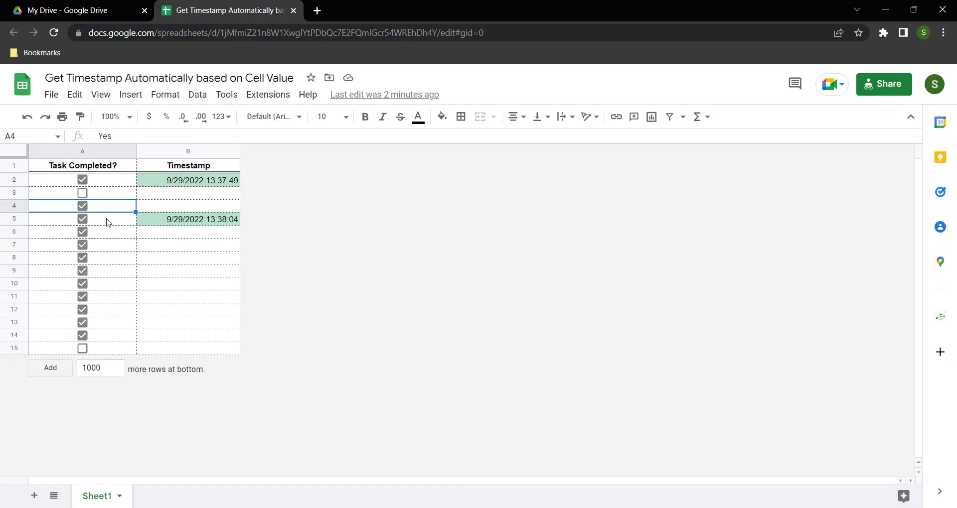
# In the timestamp spreadsheet, examine the formulas in cells B2 and B5
pyautogui.click(109, 222)
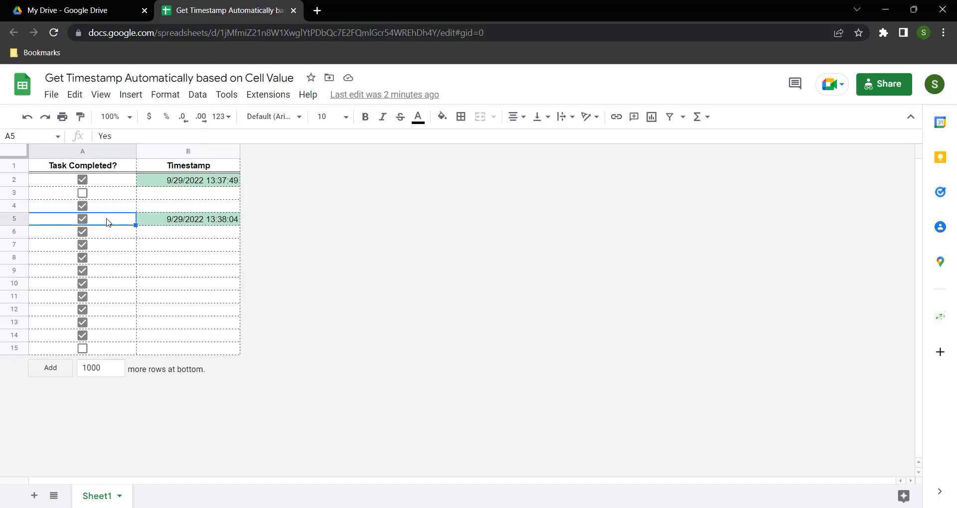
pyautogui.click(157, 179)
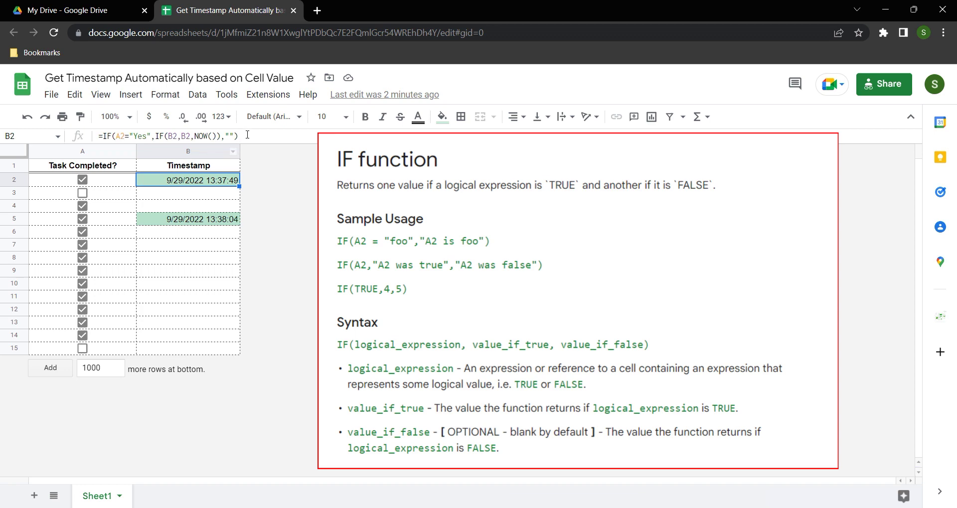
pyautogui.click(247, 135)
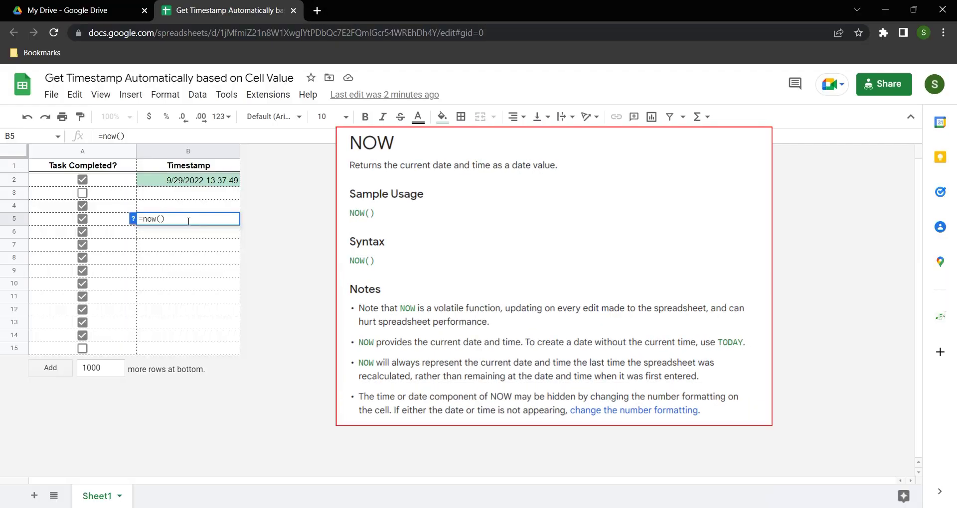
pyautogui.press('Return')
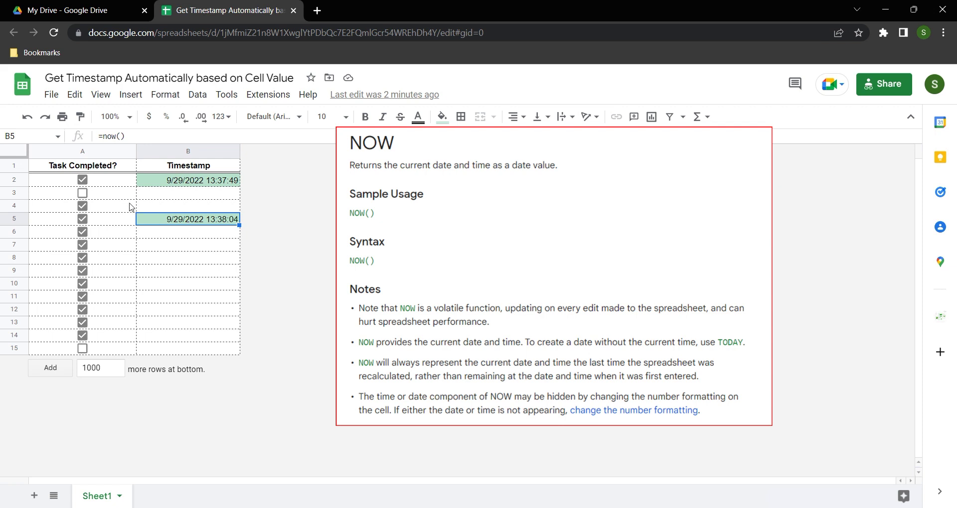
# Untick the checkbox in A2 and clear the formula from B2
pyautogui.click(82, 180)
pyautogui.click(155, 183)
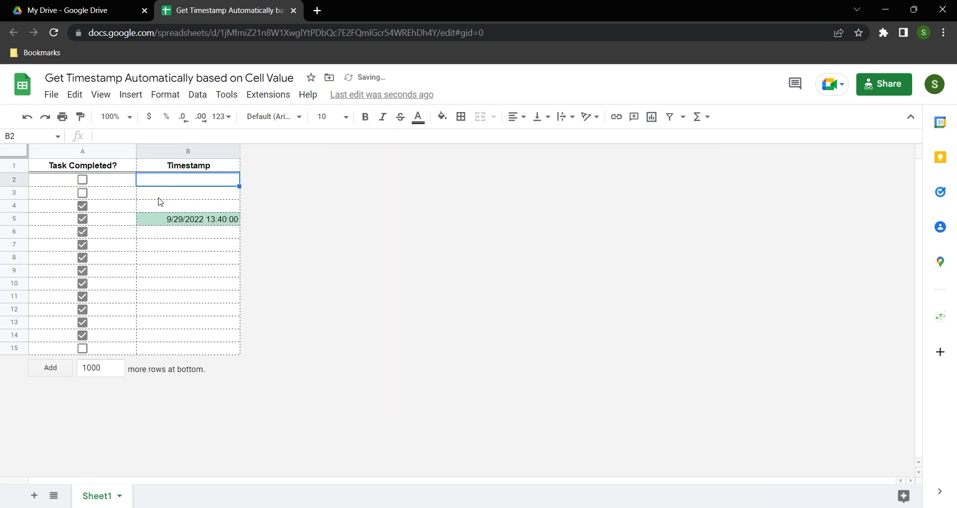
# Remove the checkboxes from A3:A15 and clear the timestamp in B5, leaving only the checkbox in A2
pyautogui.press('Left')
pyautogui.press('Down')
pyautogui.hotkey('ctrl', 'shift', 'Down')
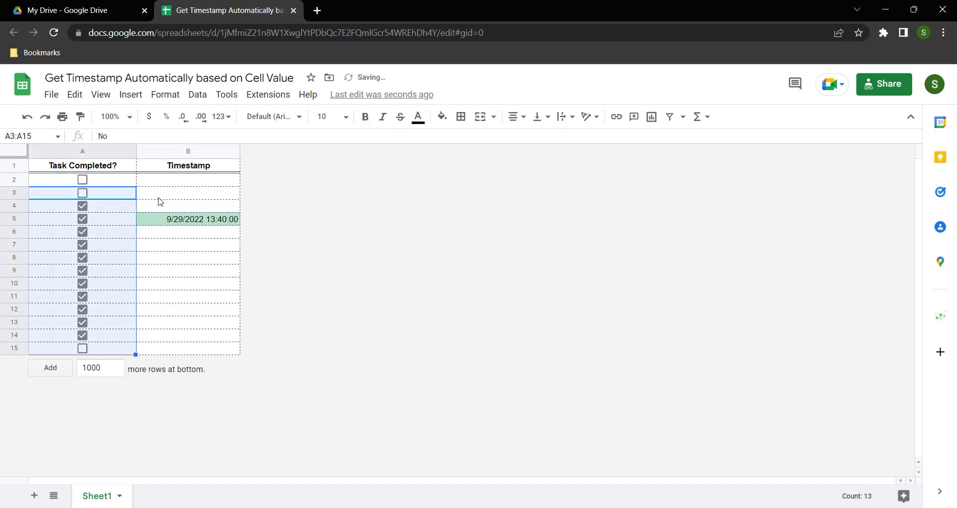
pyautogui.press('Delete')
pyautogui.press('Left')
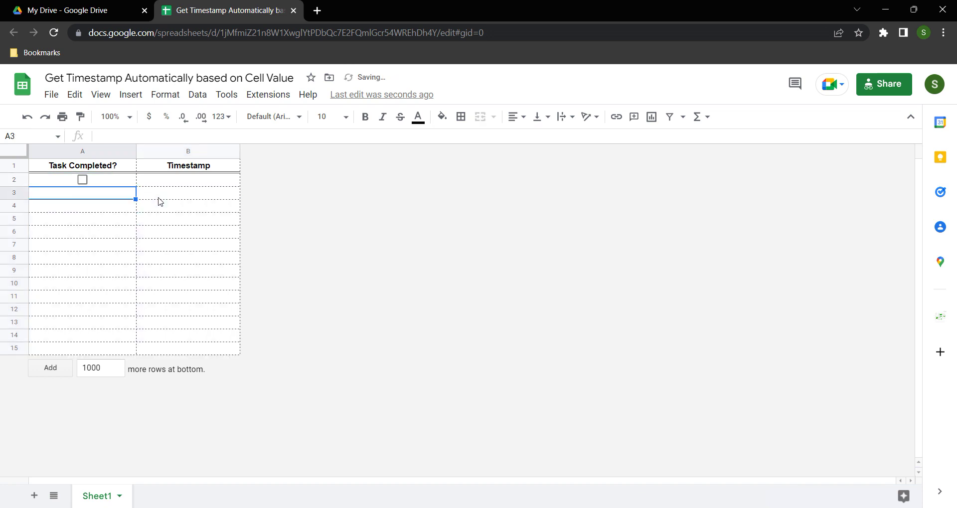
pyautogui.press('Up')
pyautogui.press('Right')
pyautogui.press('Left')
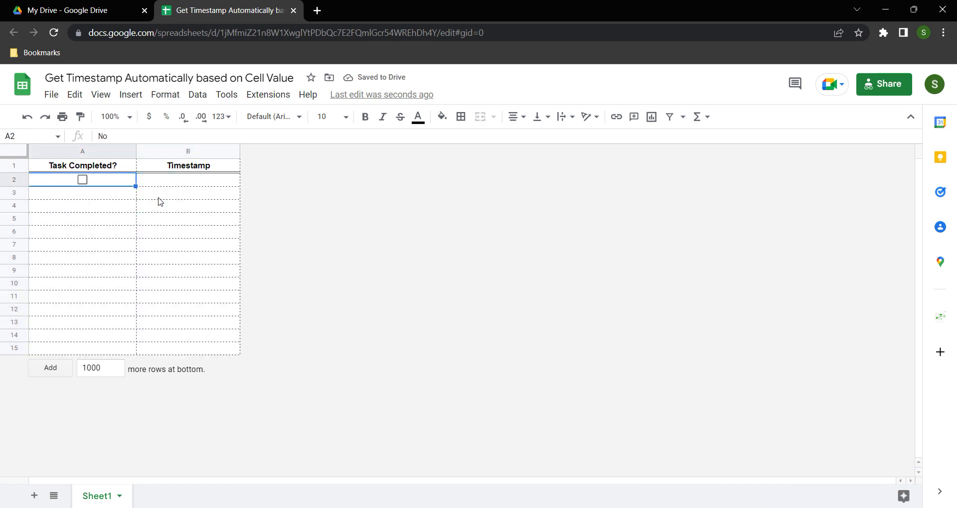
# Tick the checkbox in A2 as a demonstration and untick it again
pyautogui.click(82, 180)
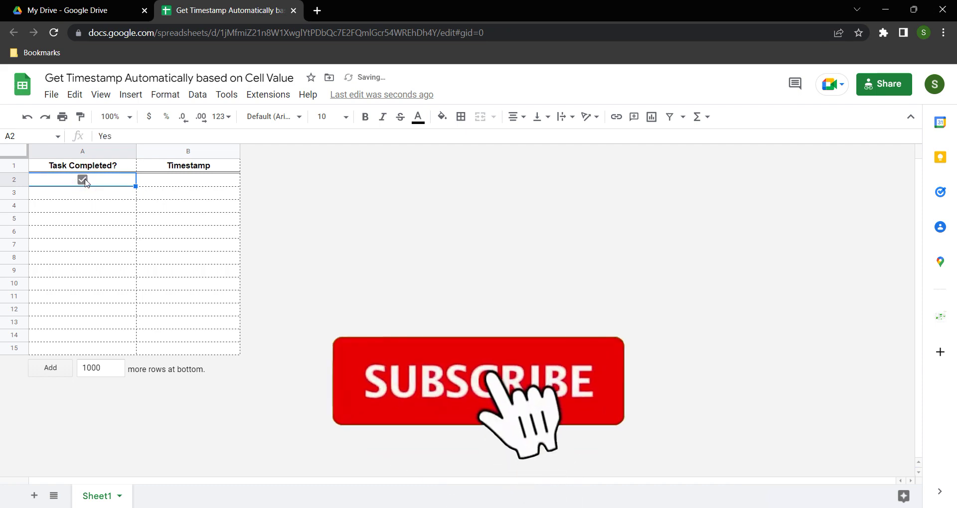
pyautogui.click(180, 184)
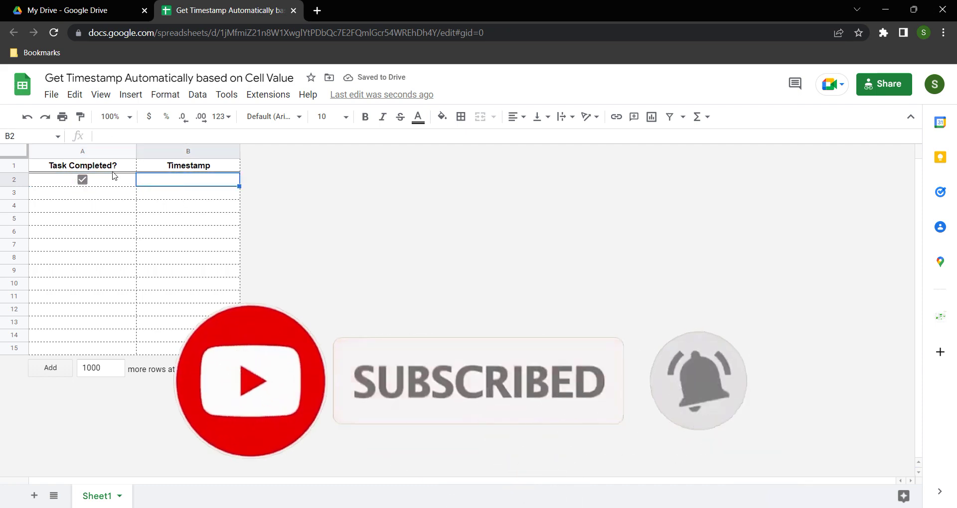
pyautogui.click(82, 179)
pyautogui.click(92, 202)
pyautogui.click(166, 182)
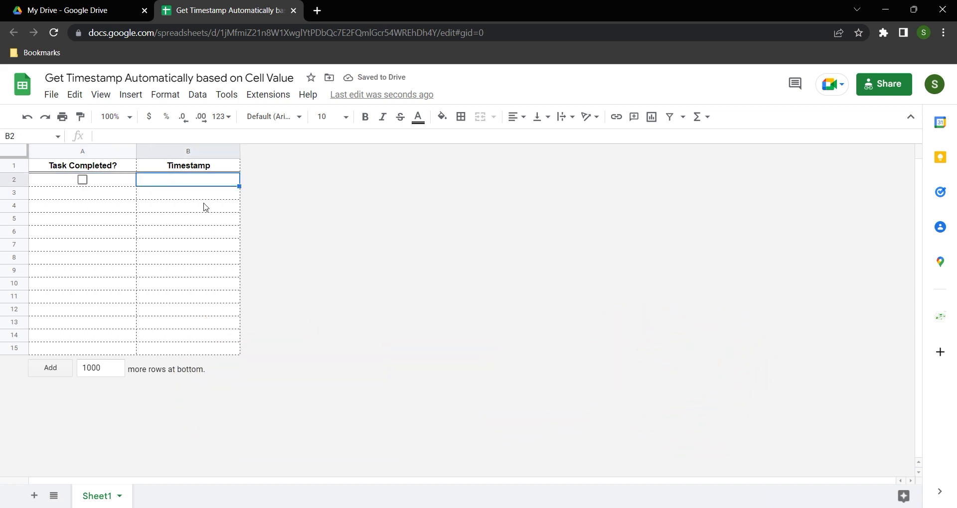
pyautogui.write('=')
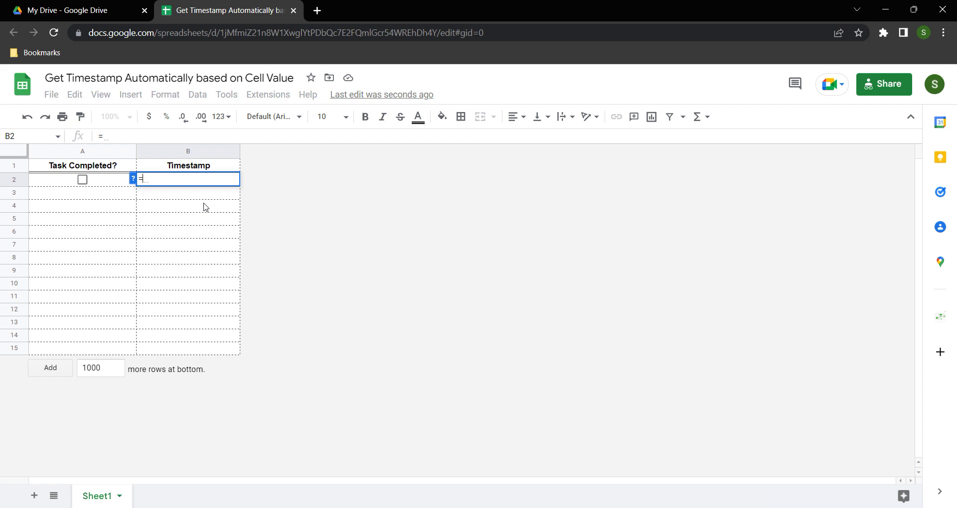
pyautogui.write('IF(')
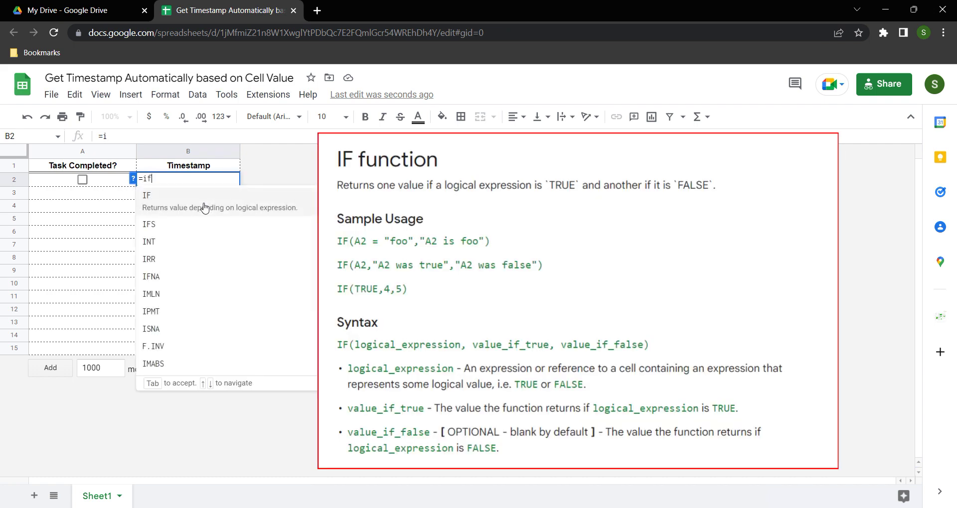
pyautogui.click(109, 183)
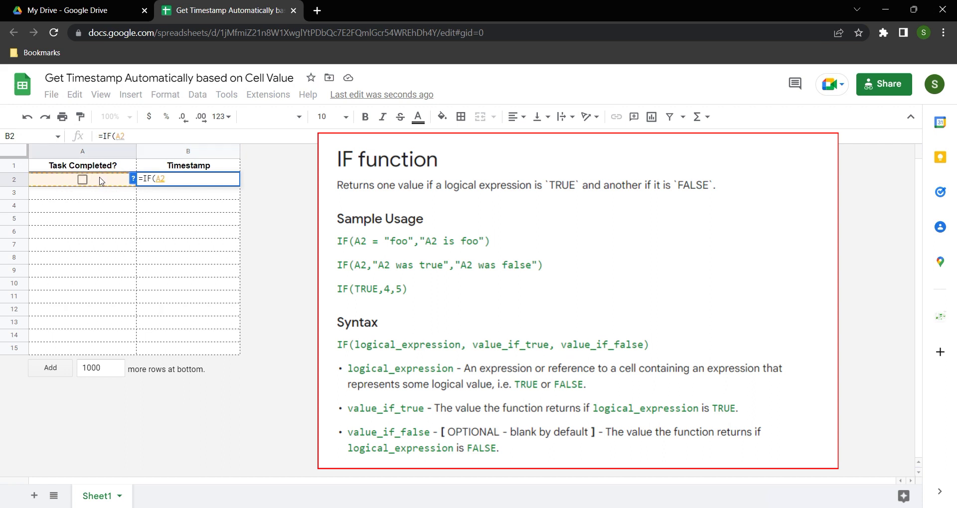
pyautogui.press('Escape')
# Discard the unfinished formula in B2 and remove the checkbox from A2
pyautogui.click(105, 185)
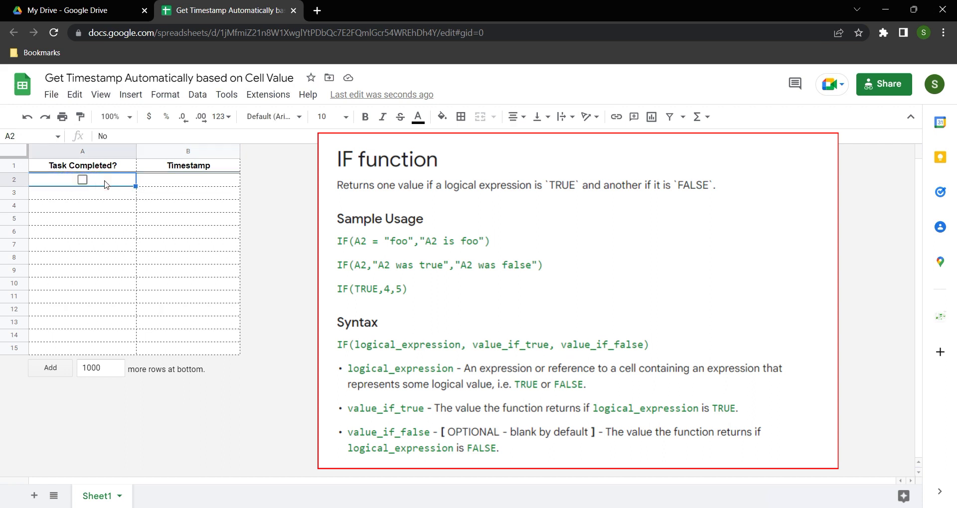
pyautogui.moveTo(114, 137); pyautogui.dragTo(99, 142)
pyautogui.press('Escape')
pyautogui.click(82, 179)
pyautogui.press('Delete')
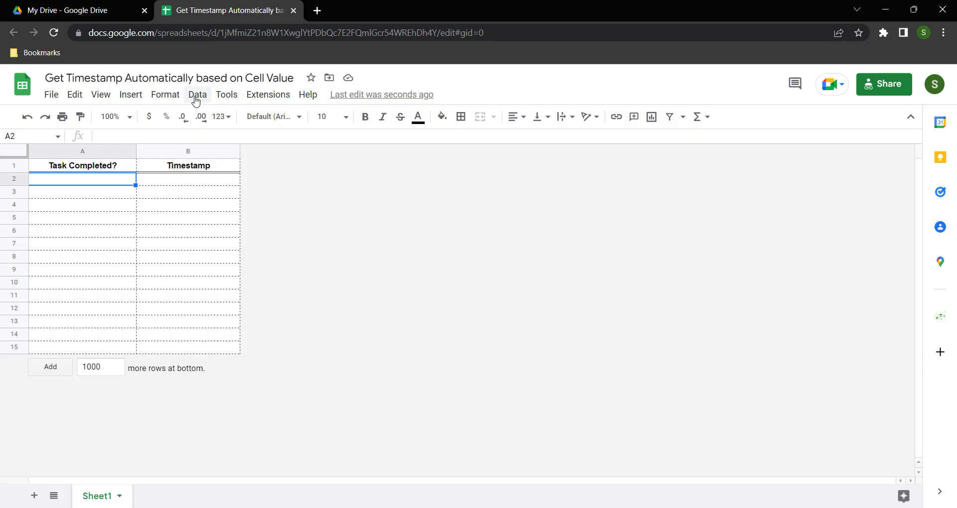
# Set up checkbox data validation for A2 with the custom cell values Yes for checked and No for unchecked
pyautogui.click(197, 95)
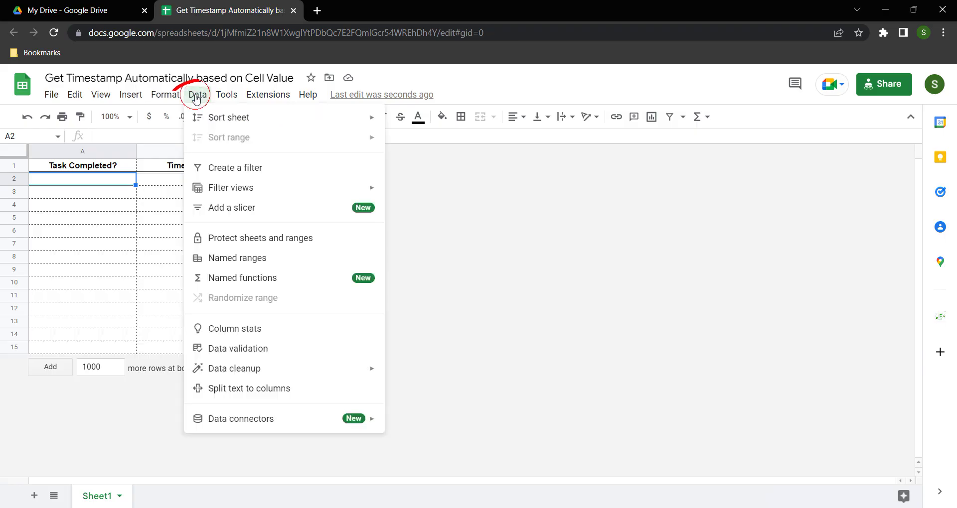
pyautogui.click(225, 351)
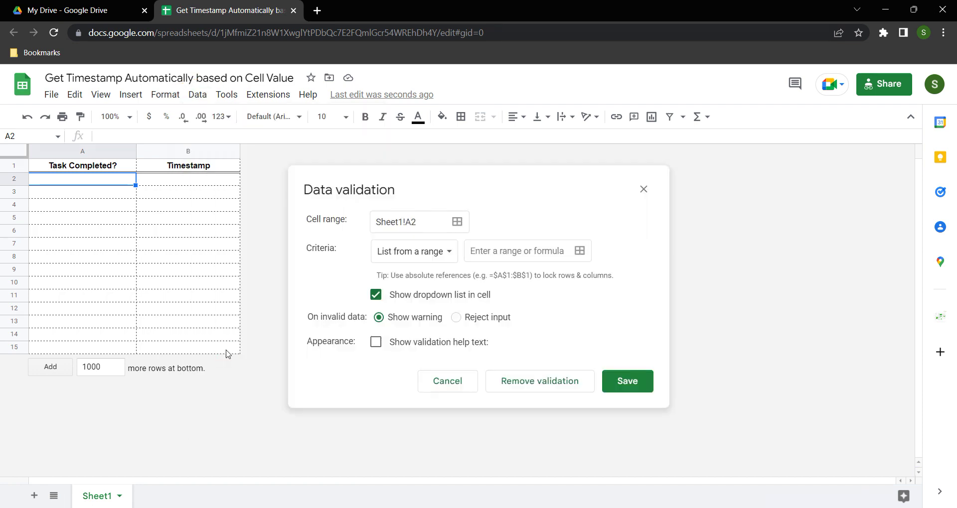
pyautogui.click(402, 252)
pyautogui.click(420, 374)
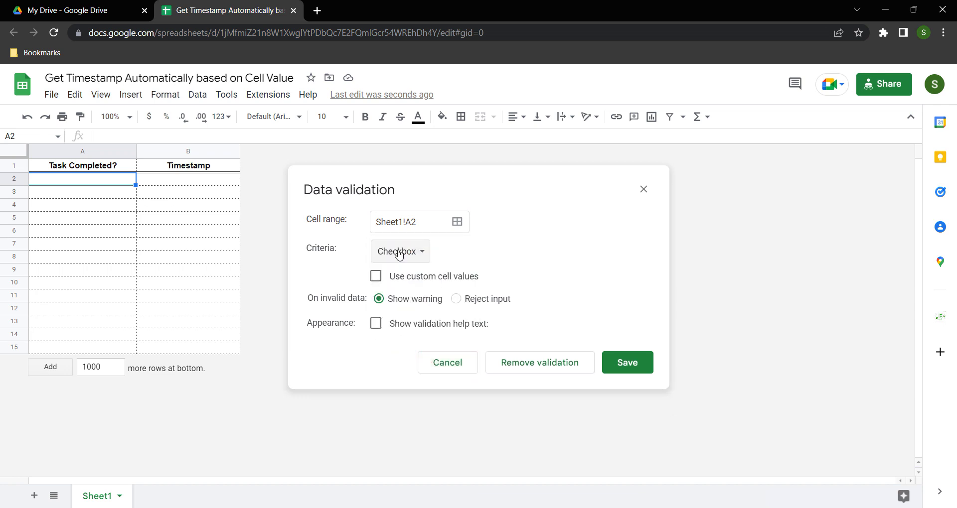
pyautogui.click(376, 277)
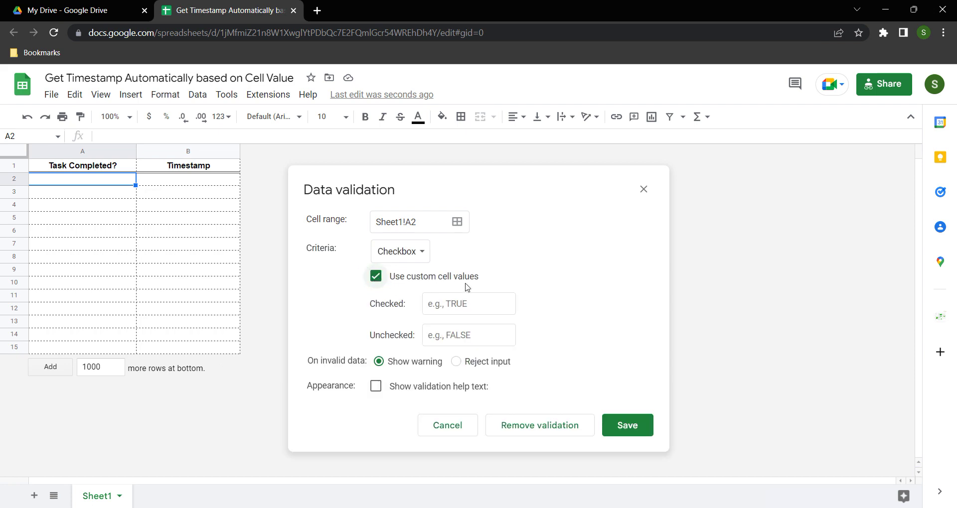
pyautogui.click(442, 304)
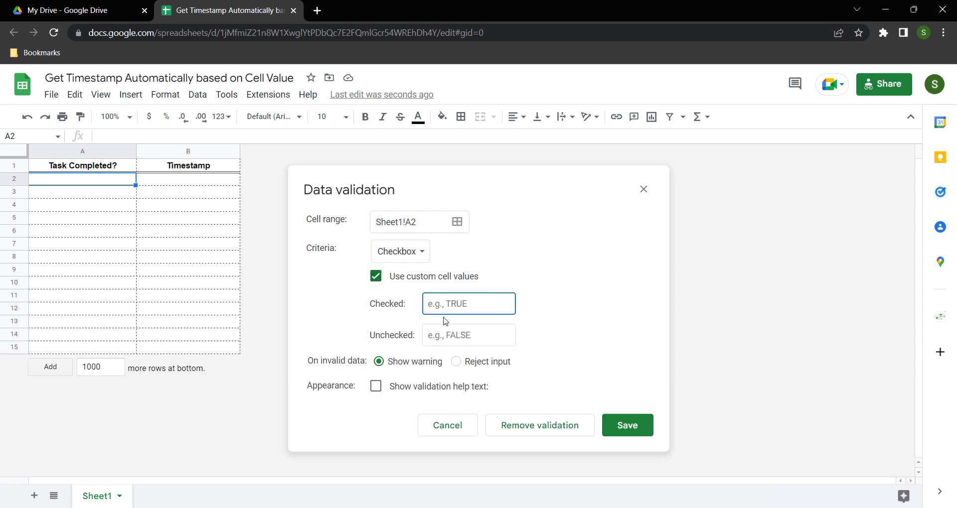
pyautogui.write('Yes')
pyautogui.click(432, 334)
pyautogui.write('No')
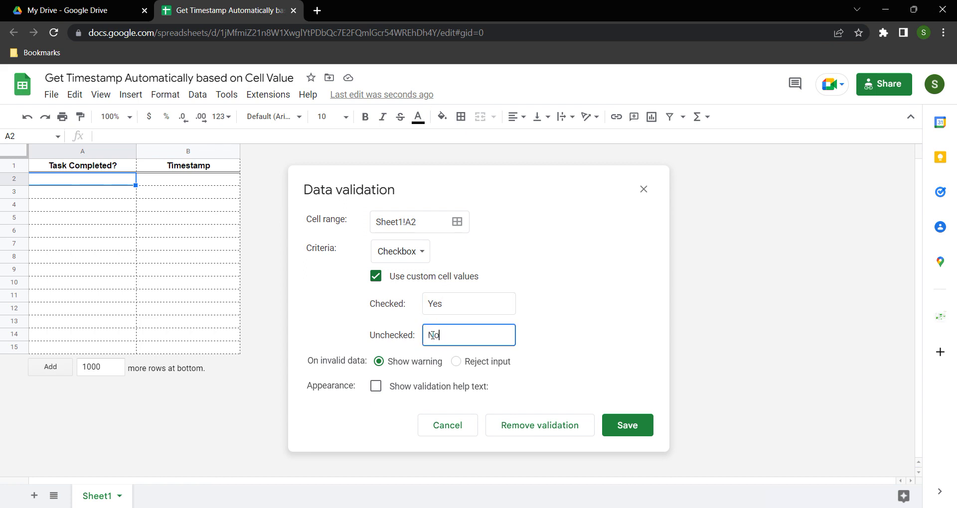
# Set the validation to reject invalid input, save it, and fill the A2 checkbox down through A15
pyautogui.click(456, 362)
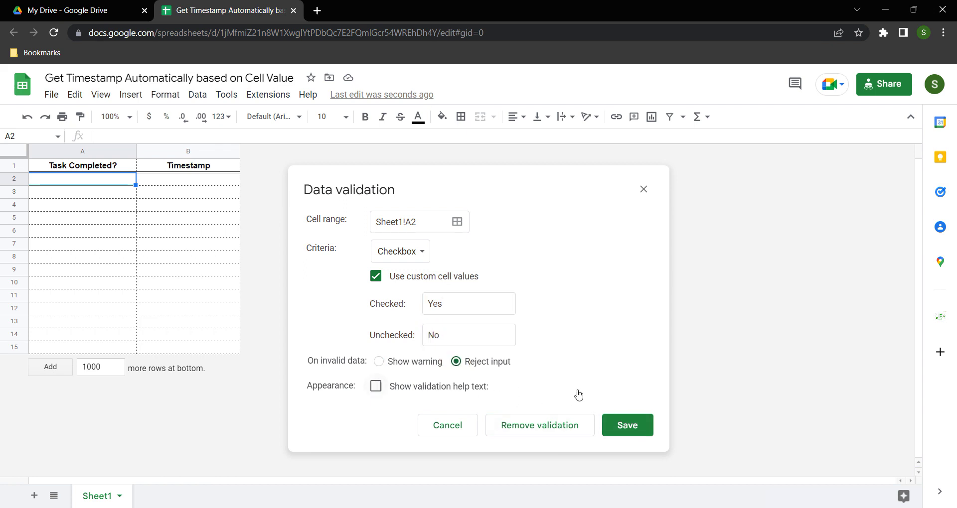
pyautogui.click(624, 427)
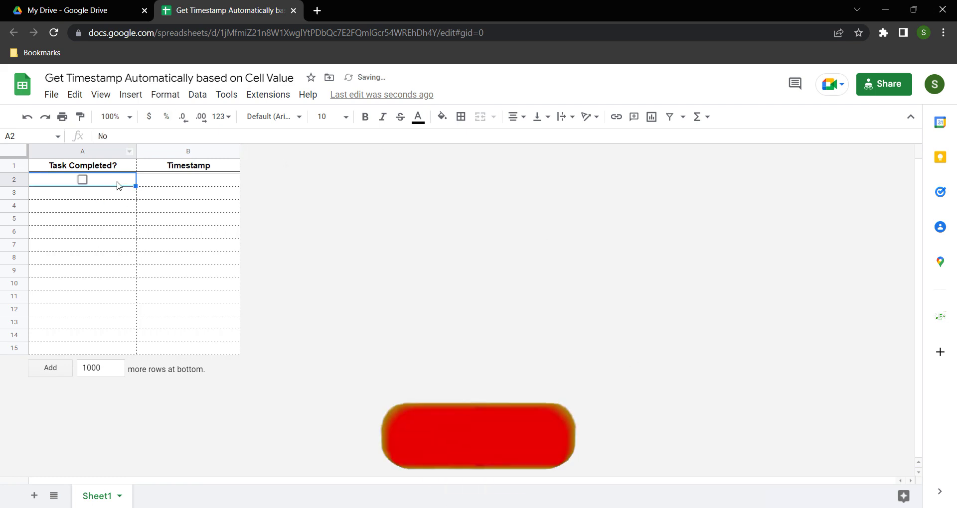
pyautogui.moveTo(137, 187); pyautogui.dragTo(145, 355)
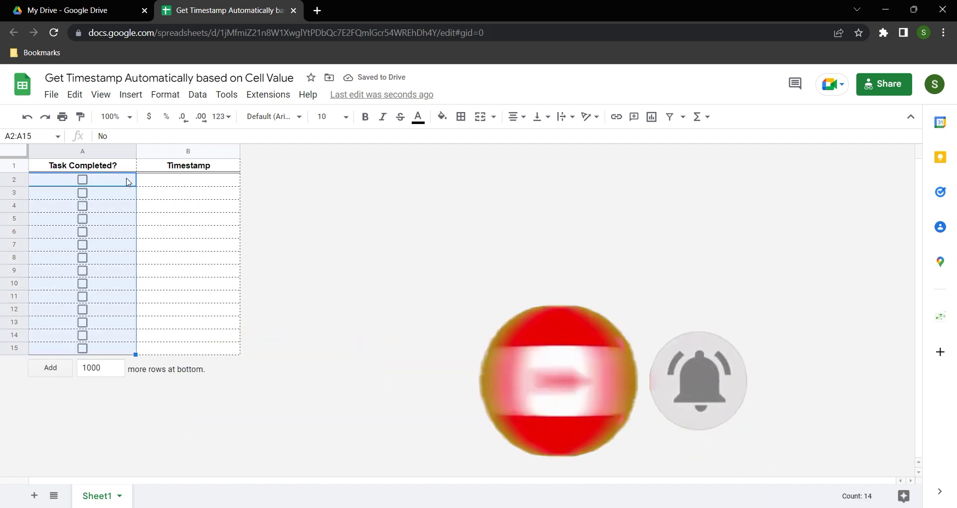
# Begin an IF formula in B2 that tests whether A2 equals "Yes": =IF(A2="Yes",
pyautogui.click(191, 181)
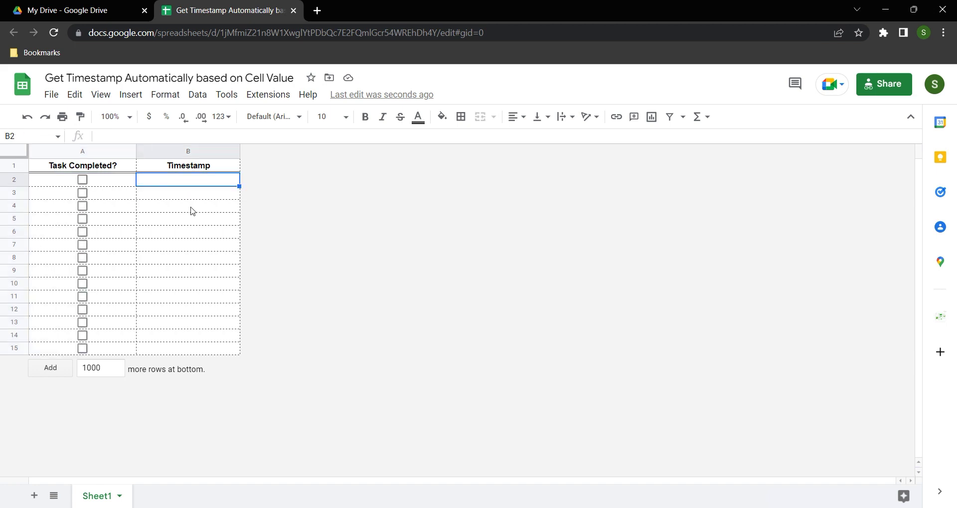
pyautogui.write('=IF(')
pyautogui.click(107, 181)
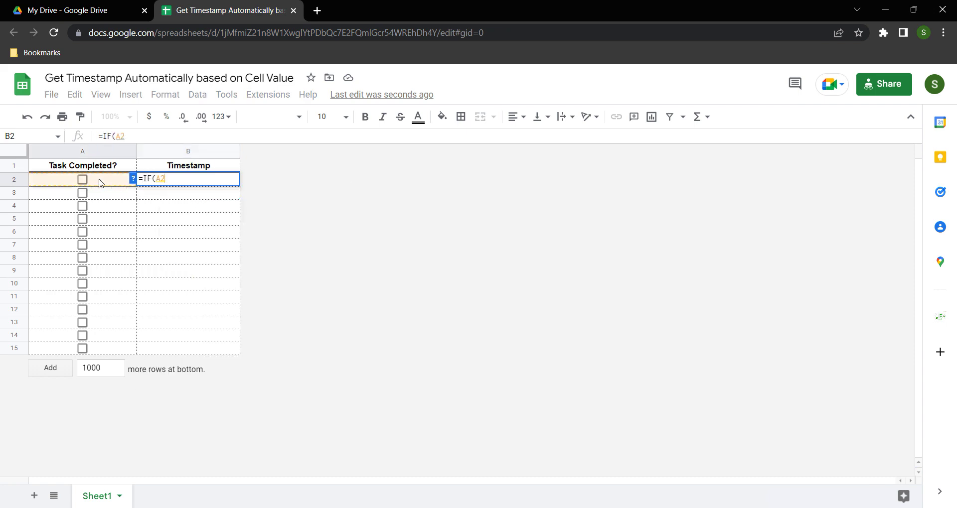
pyautogui.write('="Yes",')
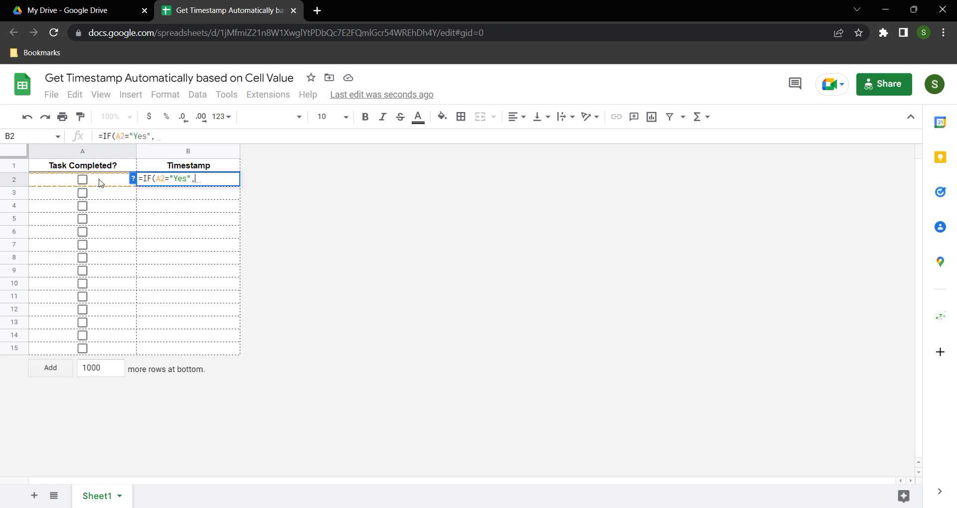
# Complete the B2 formula with the nested IF(B2,B2,now()) as the true value and an empty string as the false value
pyautogui.write('IF(')
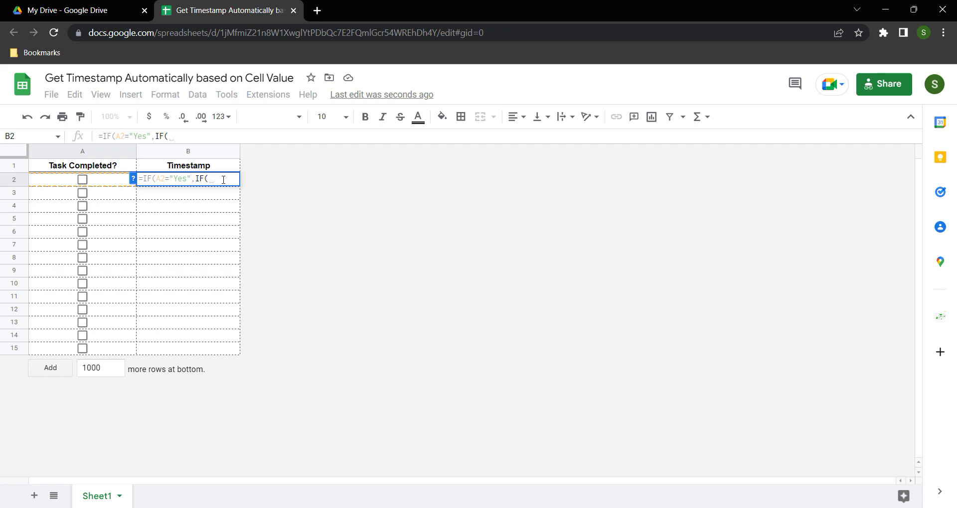
pyautogui.write('B2')
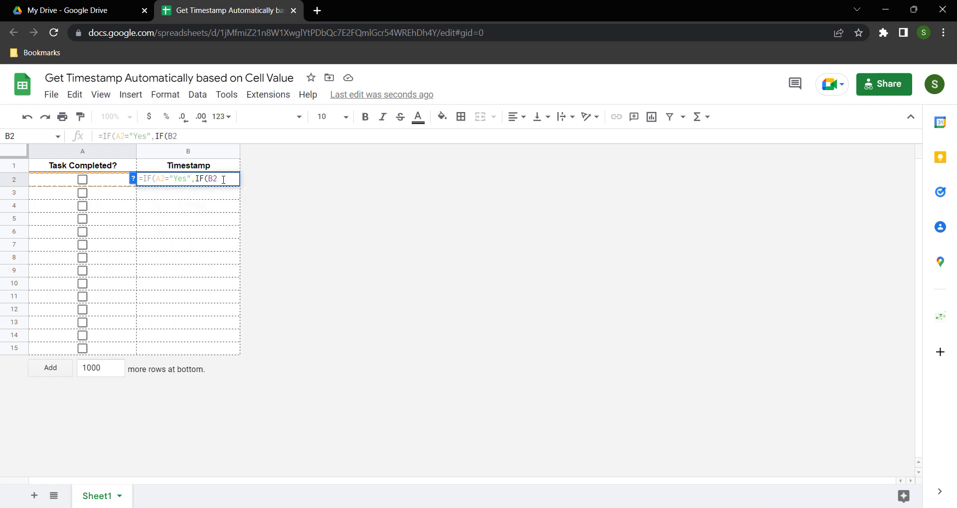
pyautogui.write(',')
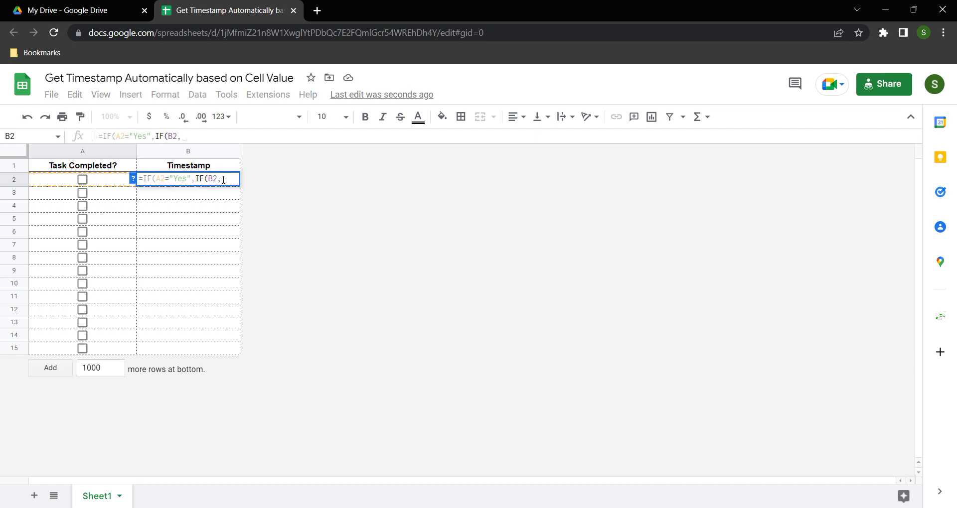
pyautogui.write('B2')
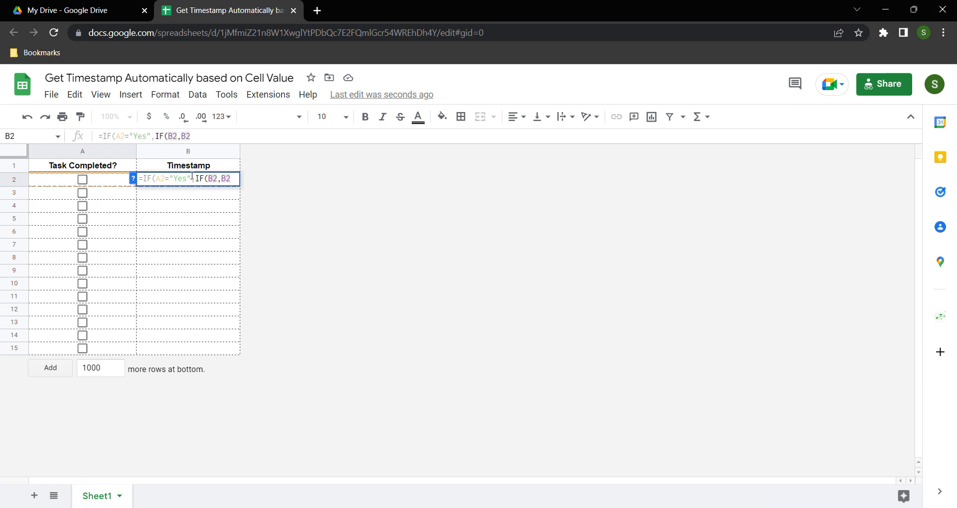
pyautogui.write(',')
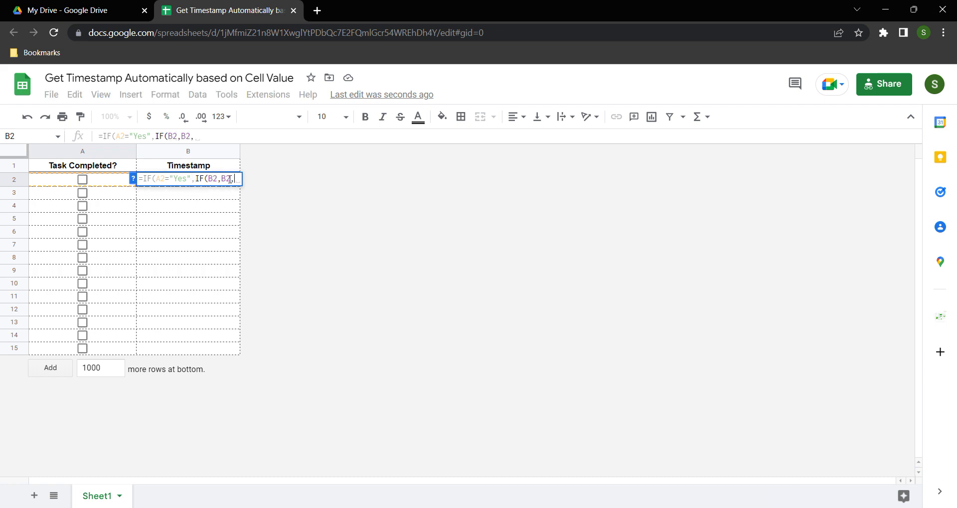
pyautogui.write('n')
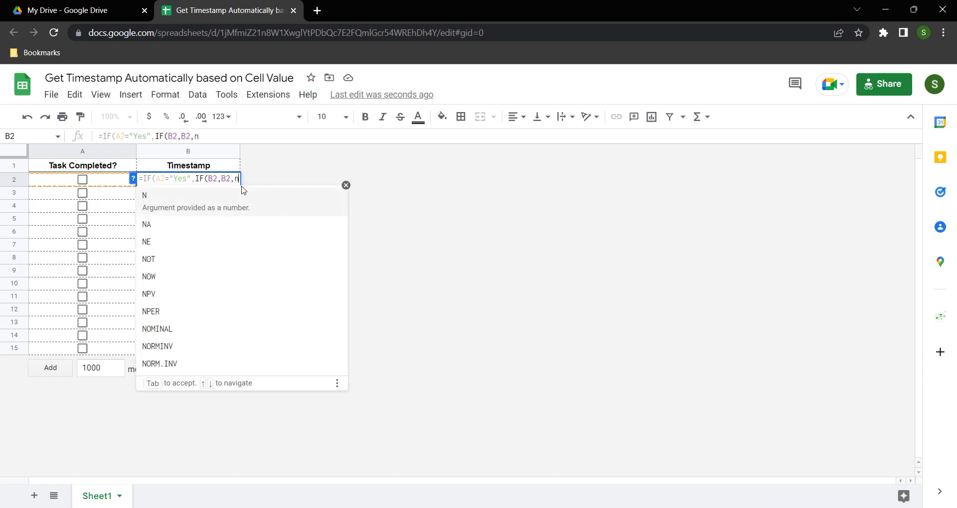
pyautogui.write('ow()')
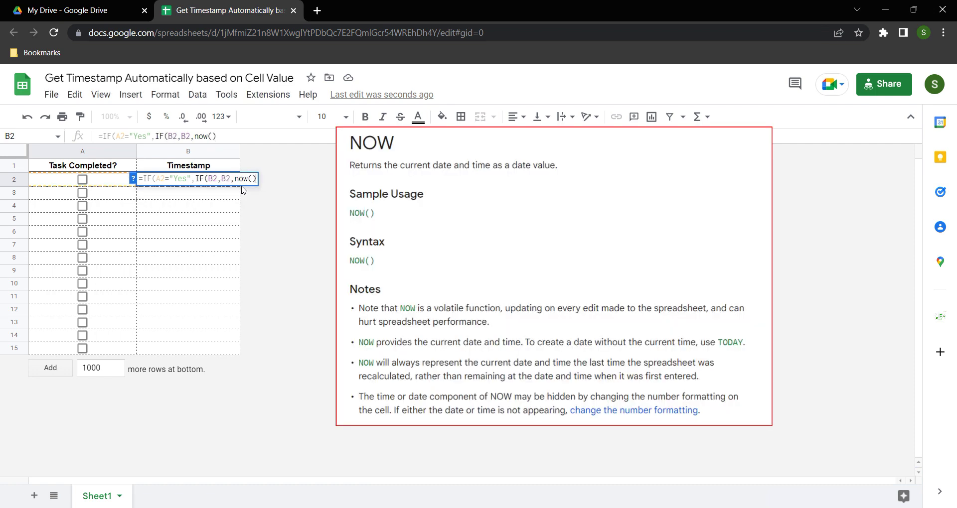
pyautogui.write('),')
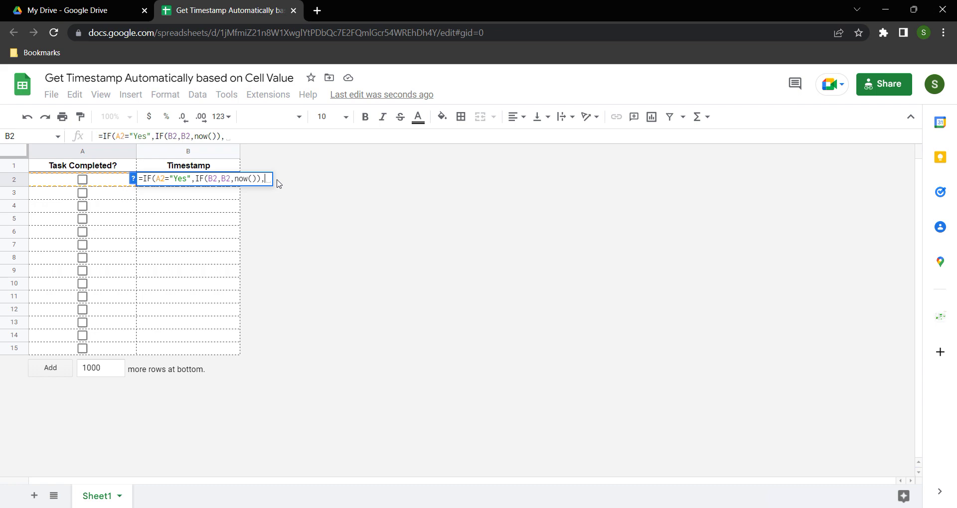
pyautogui.write('"")')
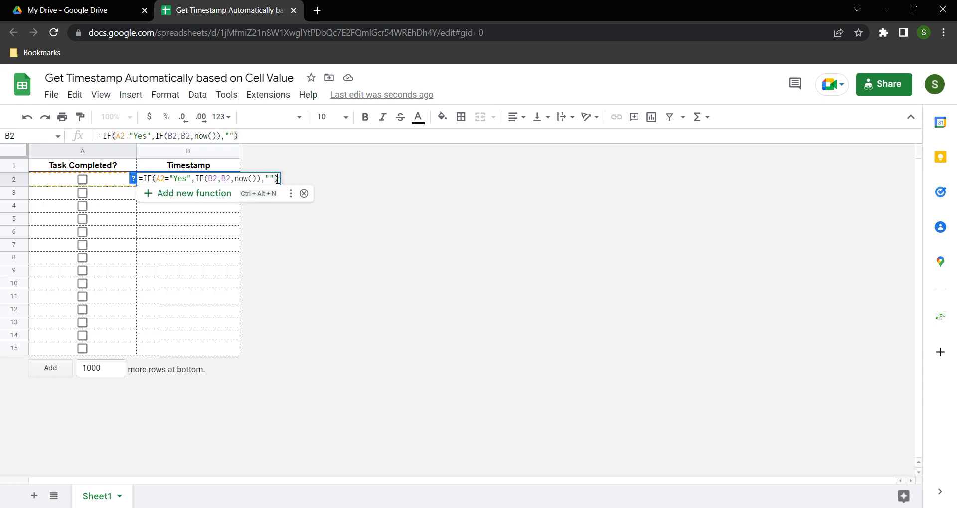
pyautogui.press('Return')
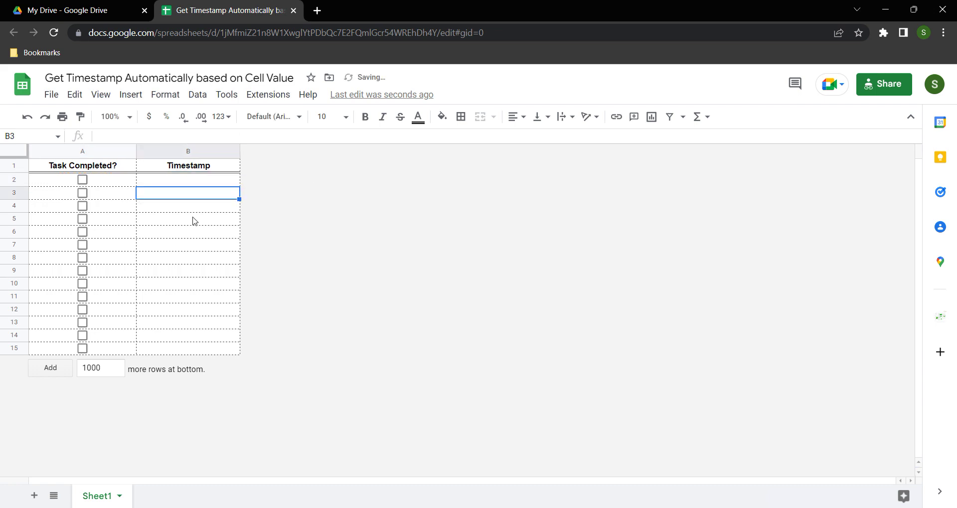
pyautogui.click(183, 183)
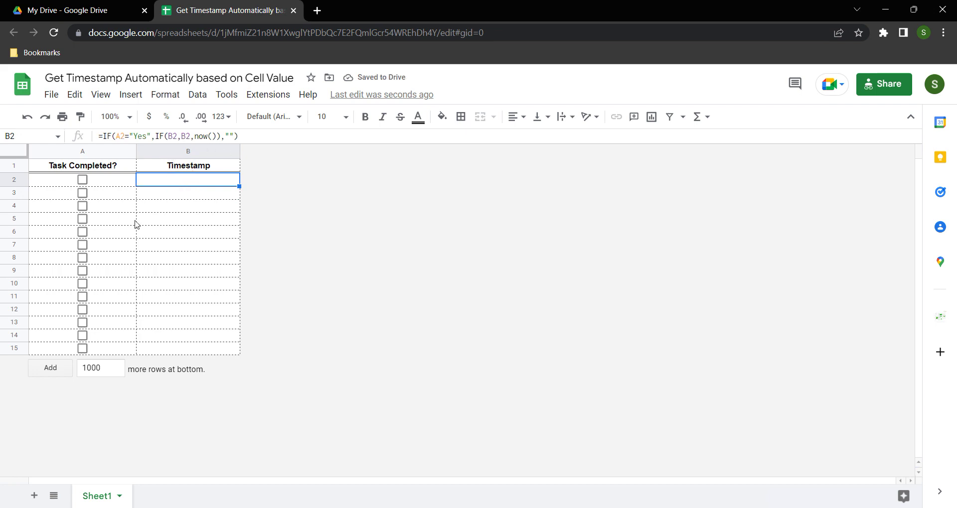
# In the spreadsheet's calculation settings, turn on iterative calculation with a maximum of 1 iteration and save the settings
pyautogui.click(49, 93)
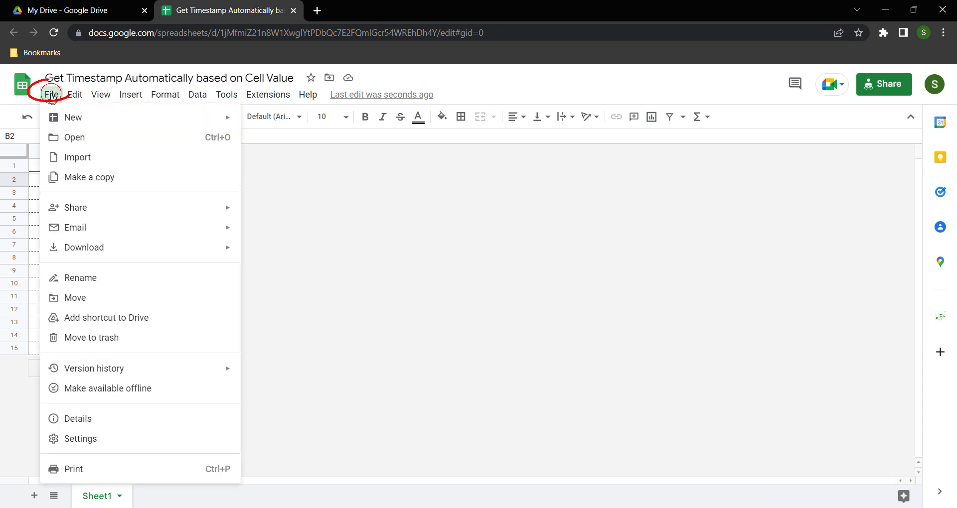
pyautogui.click(90, 440)
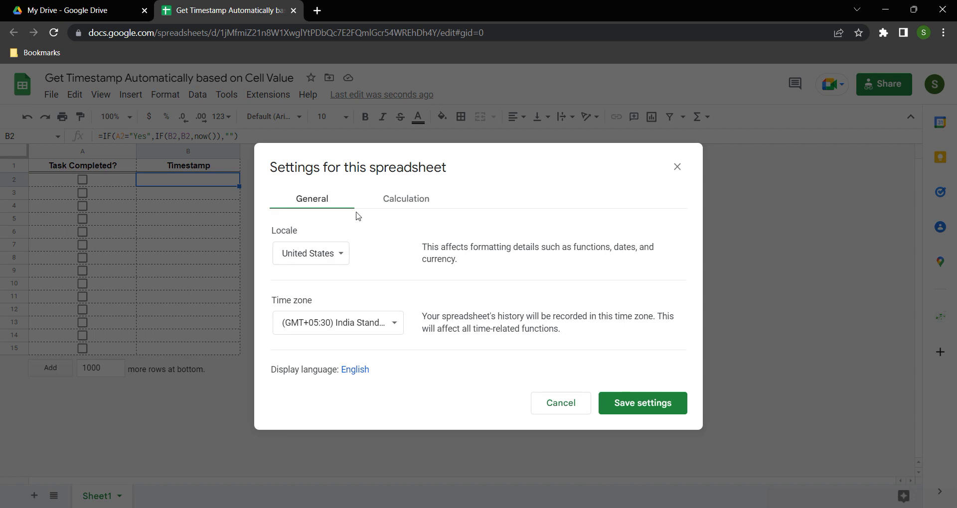
pyautogui.click(399, 204)
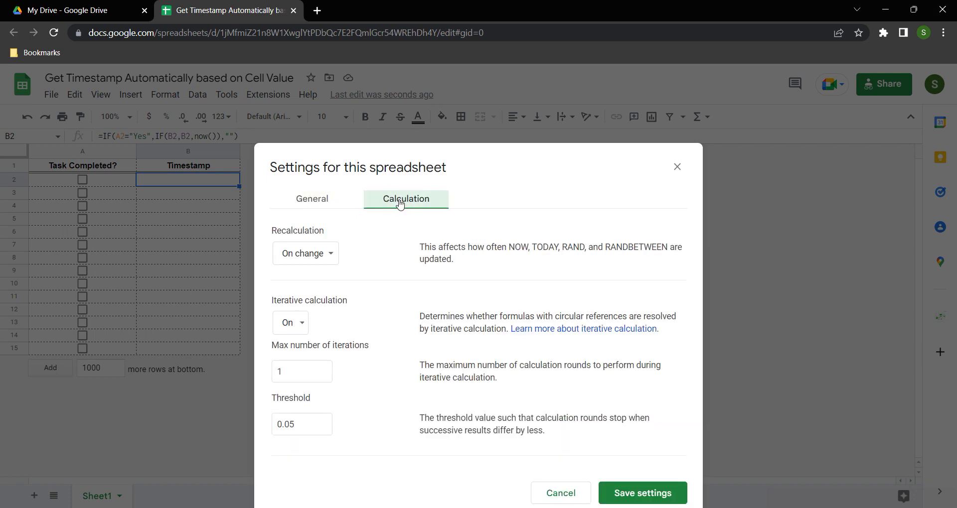
pyautogui.click(301, 324)
pyautogui.click(313, 337)
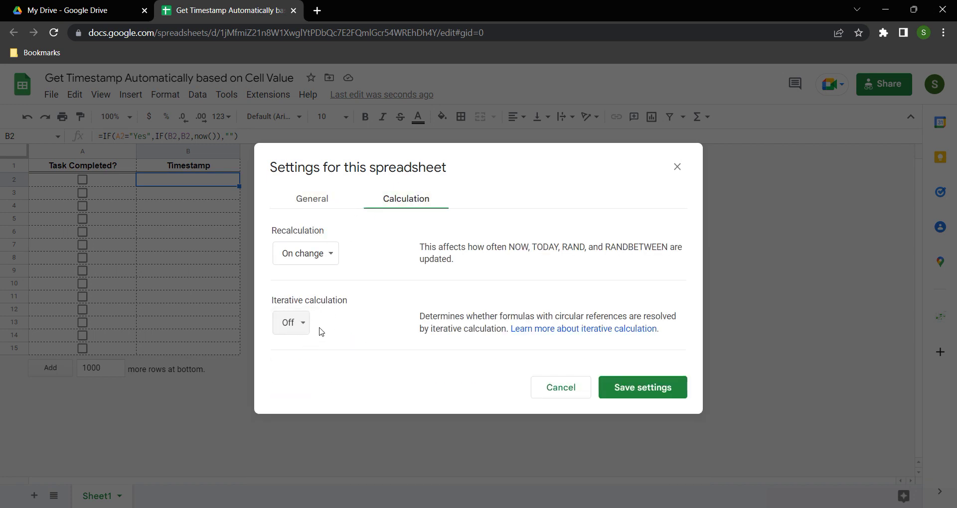
pyautogui.click(298, 323)
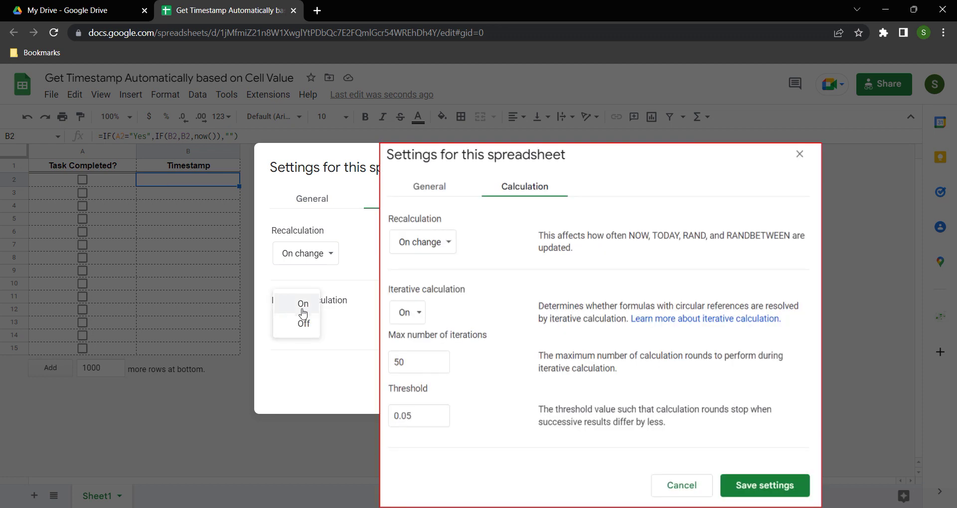
pyautogui.click(303, 305)
pyautogui.doubleClick(301, 373)
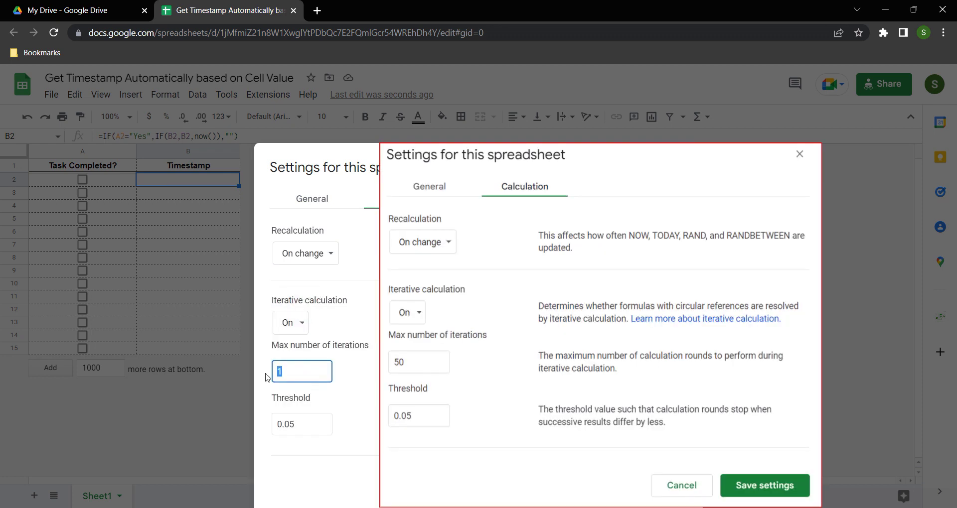
pyautogui.write('1')
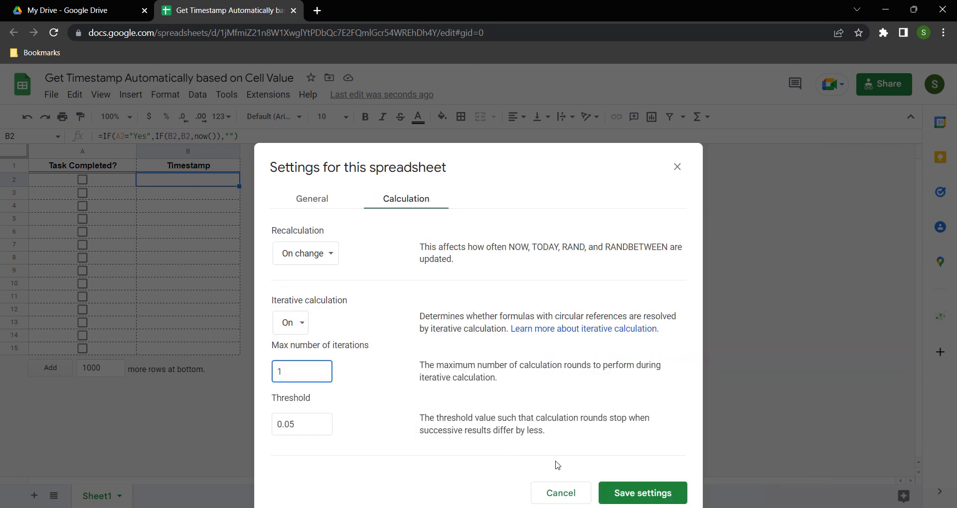
pyautogui.click(640, 493)
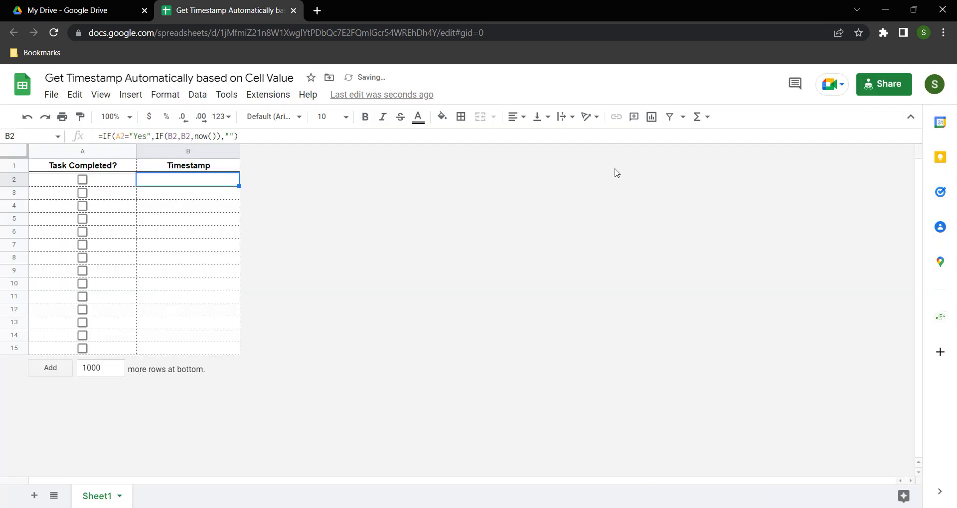
# Tick the checkbox in A2 and check the resulting timestamp in B2
pyautogui.click(192, 247)
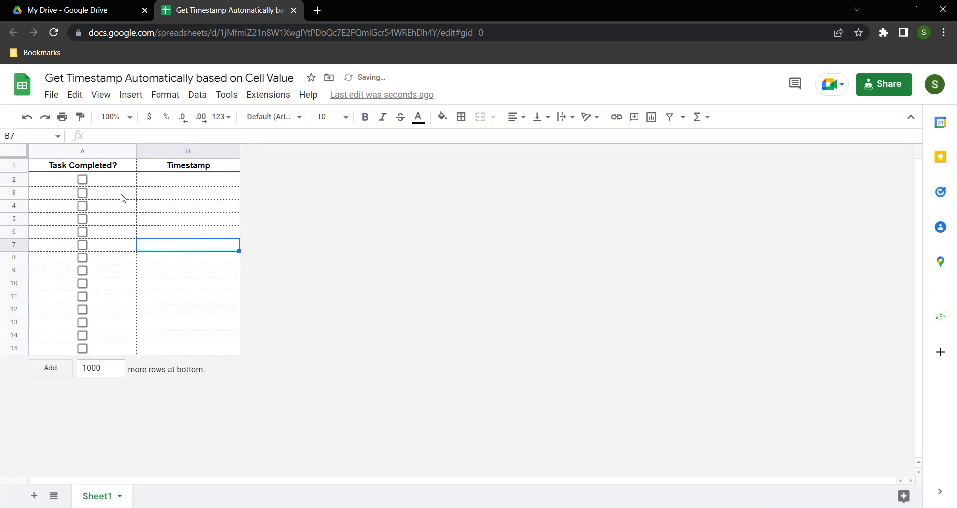
pyautogui.click(84, 180)
pyautogui.click(194, 184)
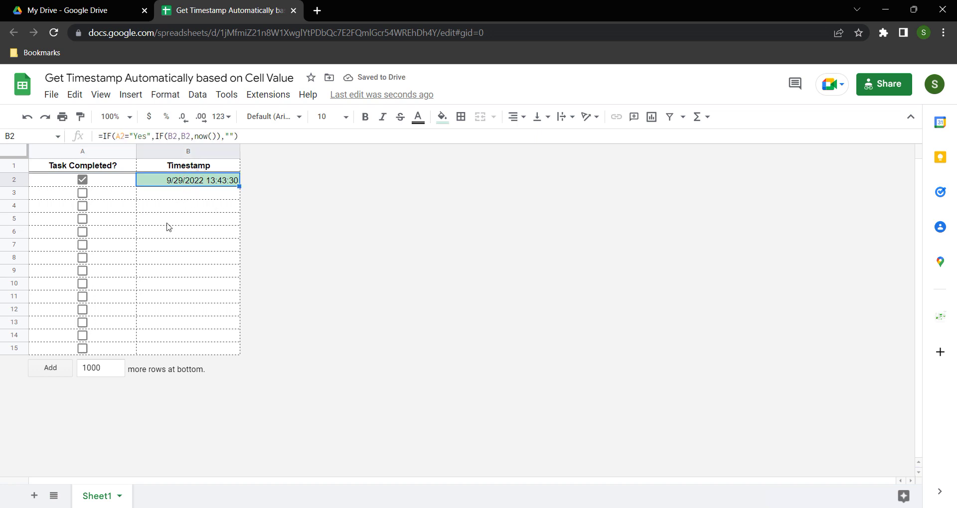
# Tick the checkboxes in A3:A11 to test the rows that have no timestamp formula
pyautogui.click(82, 193)
pyautogui.click(82, 206)
pyautogui.click(83, 218)
pyautogui.click(82, 232)
pyautogui.click(82, 244)
pyautogui.click(82, 271)
pyautogui.click(83, 283)
pyautogui.moveTo(83, 286); pyautogui.dragTo(83, 295)
pyautogui.click(83, 297)
pyautogui.click(84, 258)
# Reset the checkboxes in A3:A13 to unticked
pyautogui.moveTo(107, 193); pyautogui.dragTo(110, 207)
pyautogui.moveTo(119, 243); pyautogui.dragTo(119, 331)
pyautogui.press('Delete')
pyautogui.click(114, 222)
pyautogui.click(92, 332)
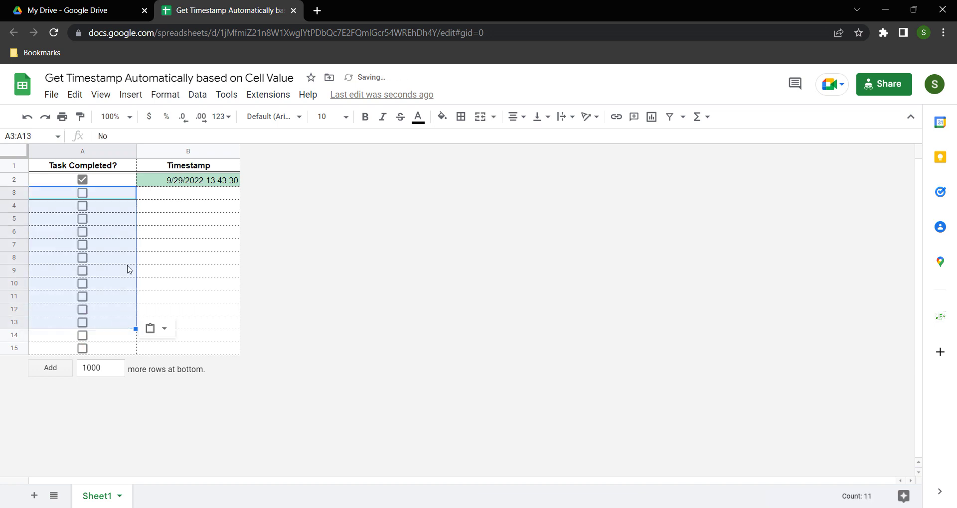
# Fill the timestamp formula from B2 down through B15
pyautogui.click(124, 257)
pyautogui.moveTo(174, 179); pyautogui.dragTo(184, 349)
pyautogui.hotkey('ctrl', 'd')
# Untick and re-tick the checkbox in A2 to record a fresh timestamp in B2
pyautogui.click(170, 180)
pyautogui.click(83, 180)
pyautogui.click(95, 219)
pyautogui.click(83, 180)
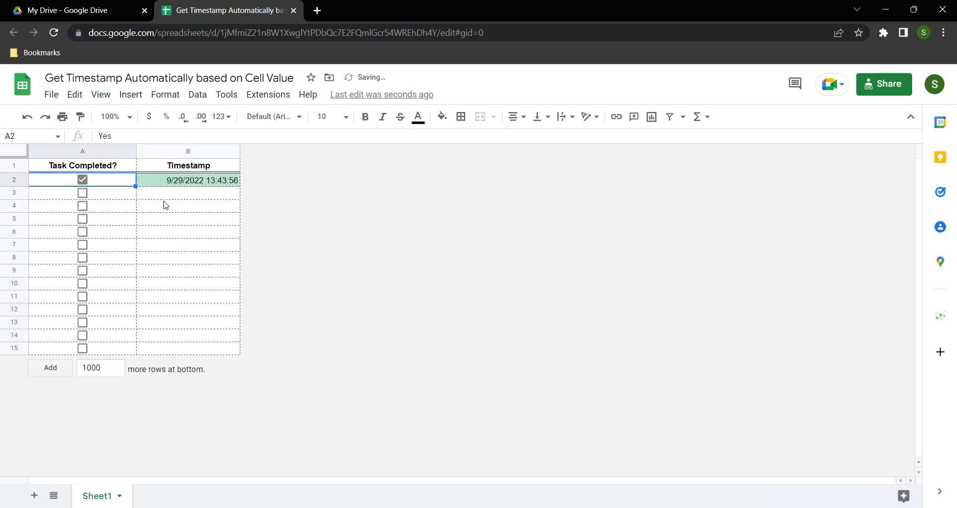
# Tick all the remaining task checkboxes in A3:A15 to record a timestamp in each row
pyautogui.click(165, 204)
pyautogui.click(83, 194)
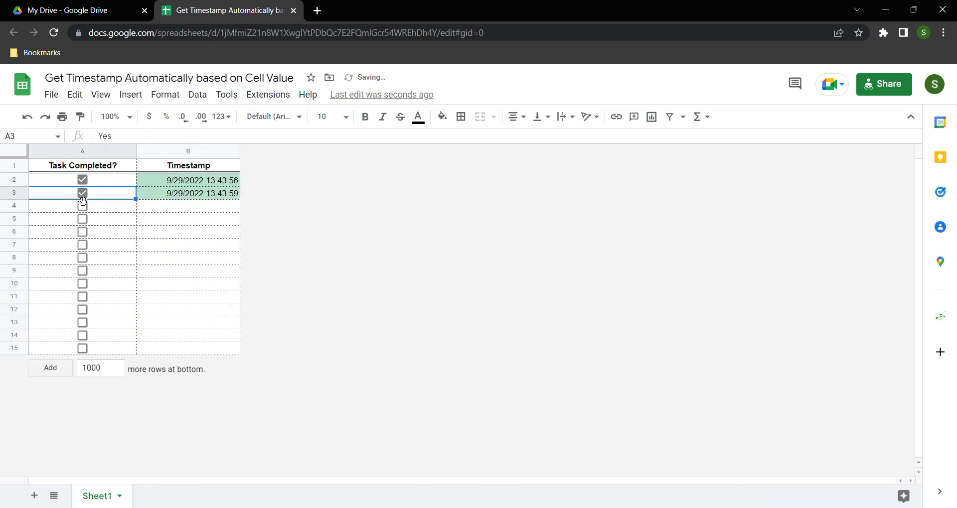
pyautogui.click(83, 206)
pyautogui.click(82, 220)
pyautogui.click(83, 232)
pyautogui.click(83, 245)
pyautogui.click(83, 258)
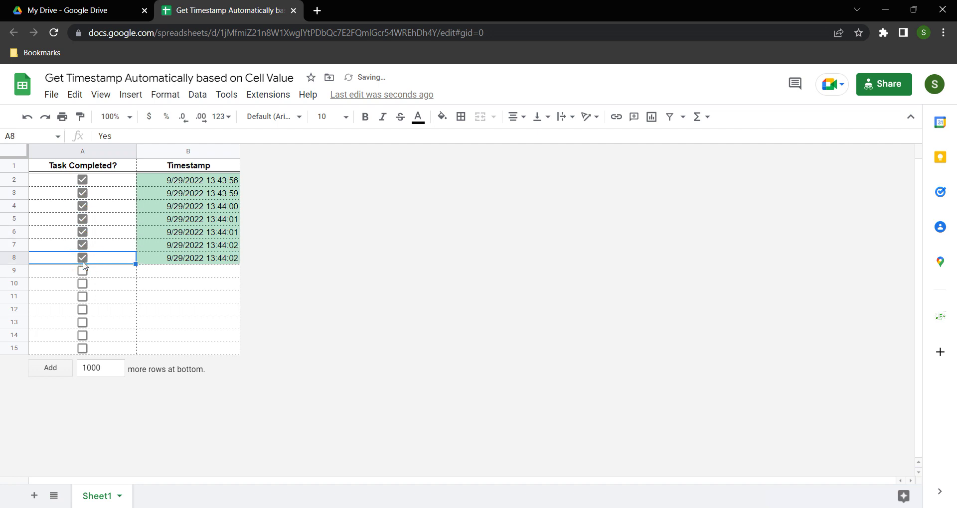
pyautogui.click(83, 270)
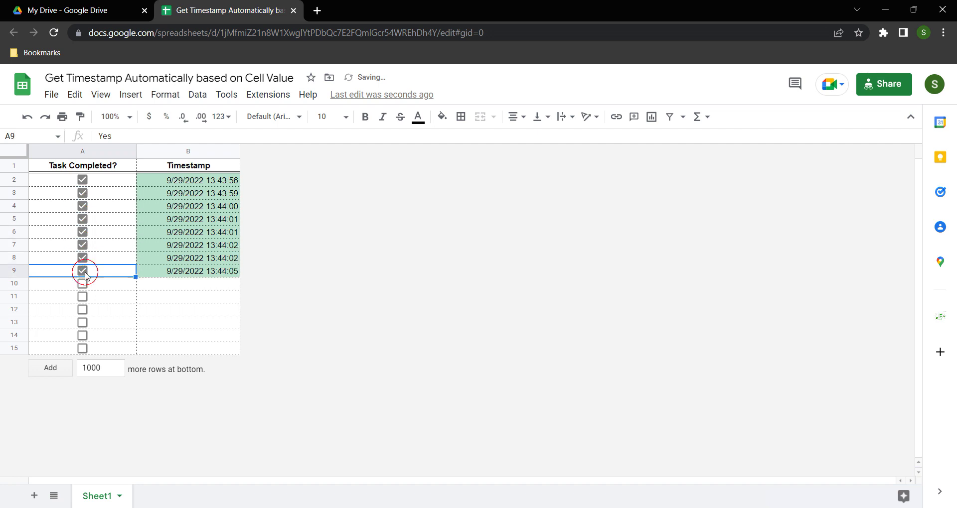
pyautogui.click(83, 284)
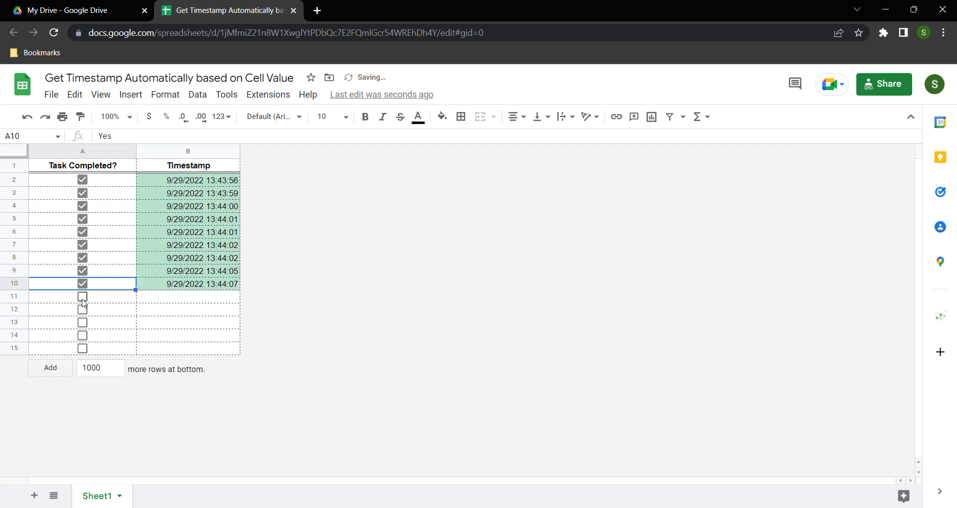
pyautogui.click(83, 297)
pyautogui.click(83, 336)
pyautogui.click(82, 349)
pyautogui.click(83, 323)
pyautogui.click(82, 310)
pyautogui.click(115, 230)
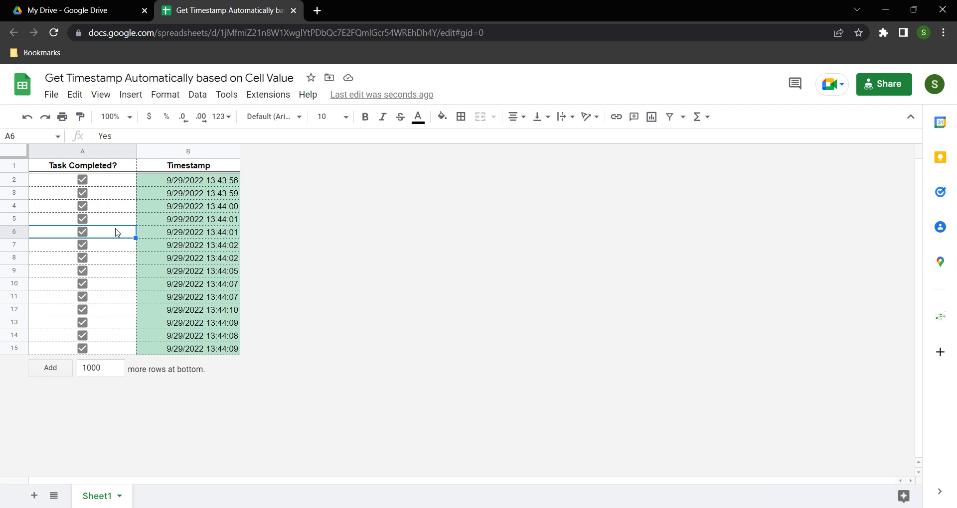
pyautogui.click(123, 182)
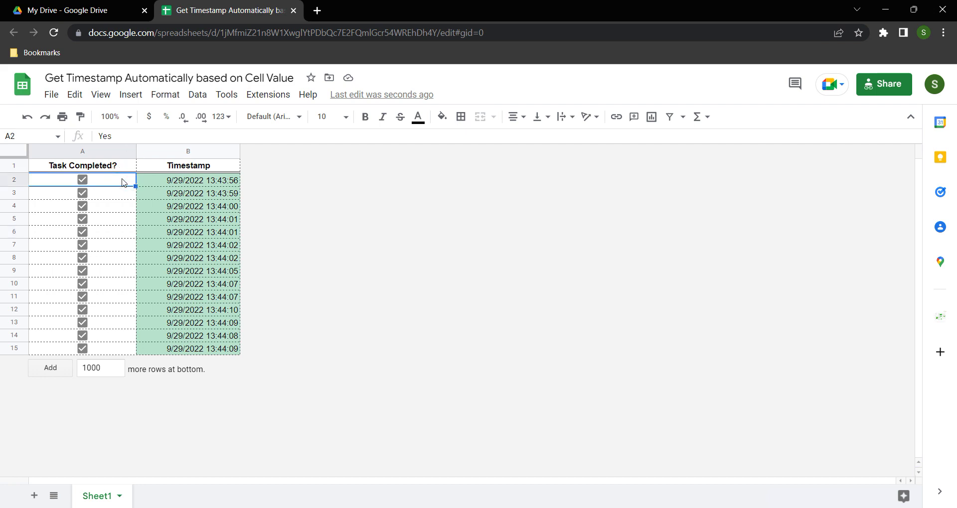